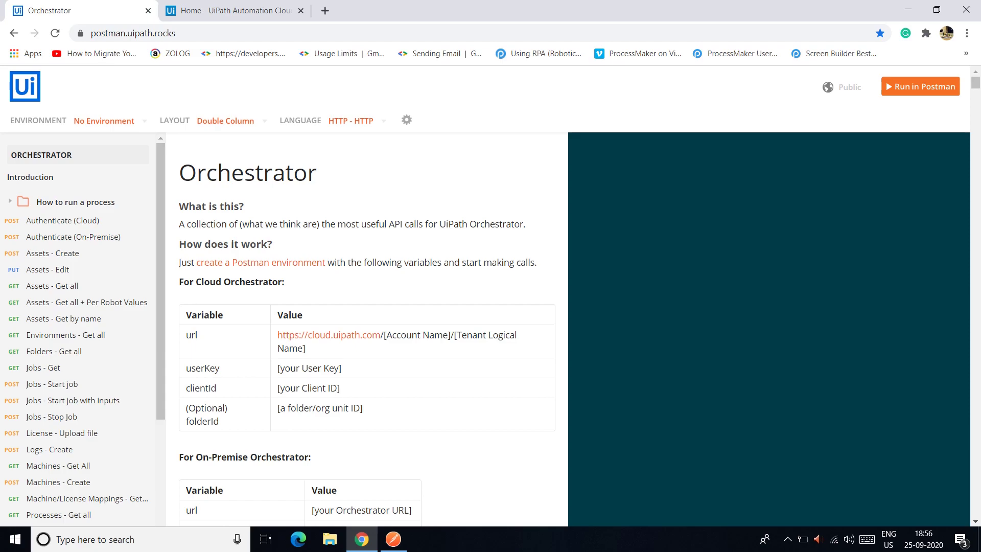
Open the API access details of the tenant's Orchestrator service in the UiPath Automation Cloud administration
key("ctrl+Tab")
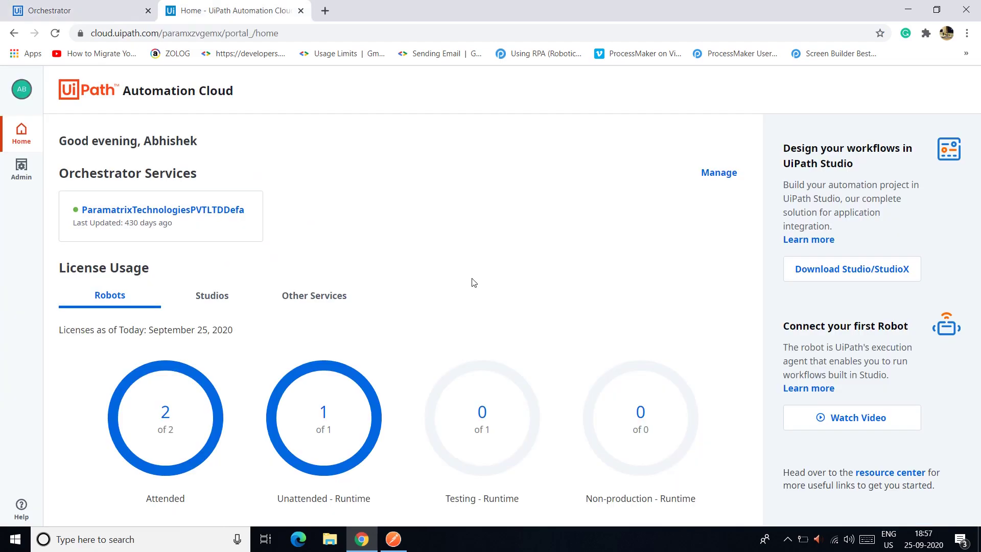
left_click(20, 168)
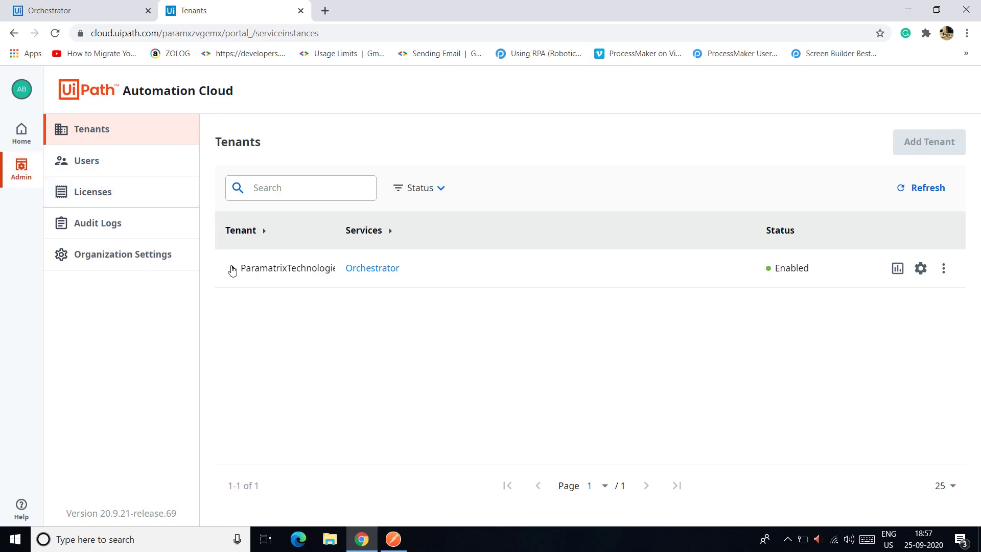
left_click(232, 268)
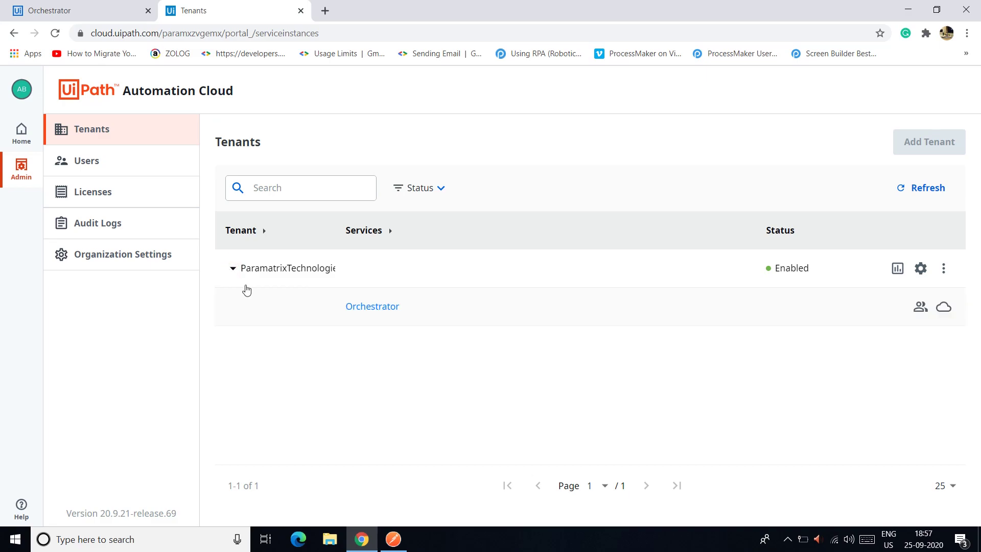
left_click(944, 307)
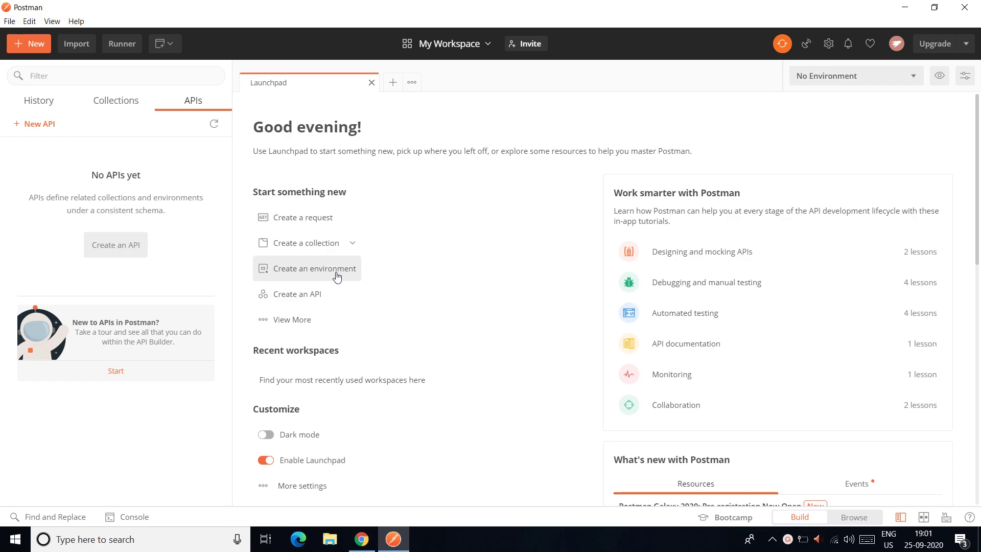
In Postman, add an environment named Orchestrator API Demo with url, userKey and clientId variables holding the API access credentials, and make it active
left_click(942, 81)
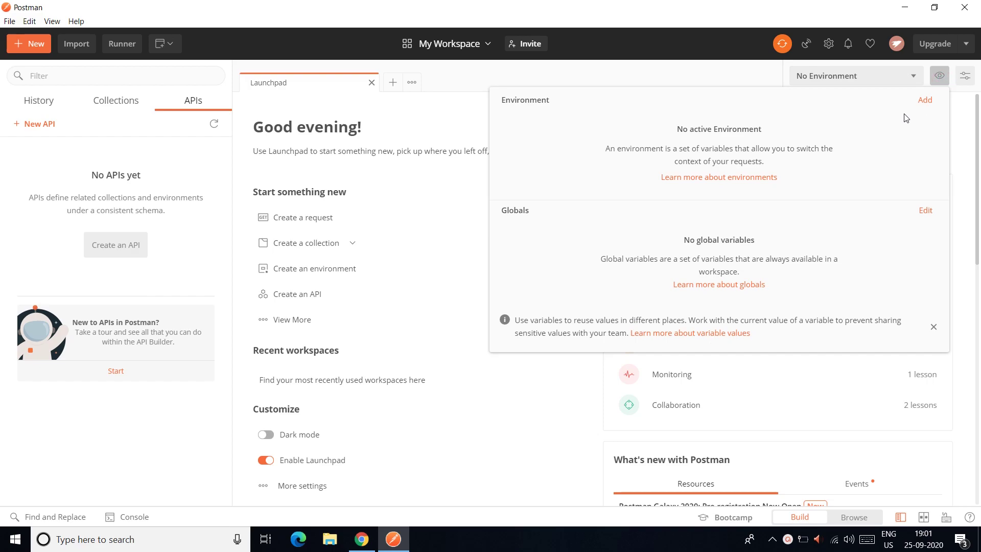
left_click(927, 100)
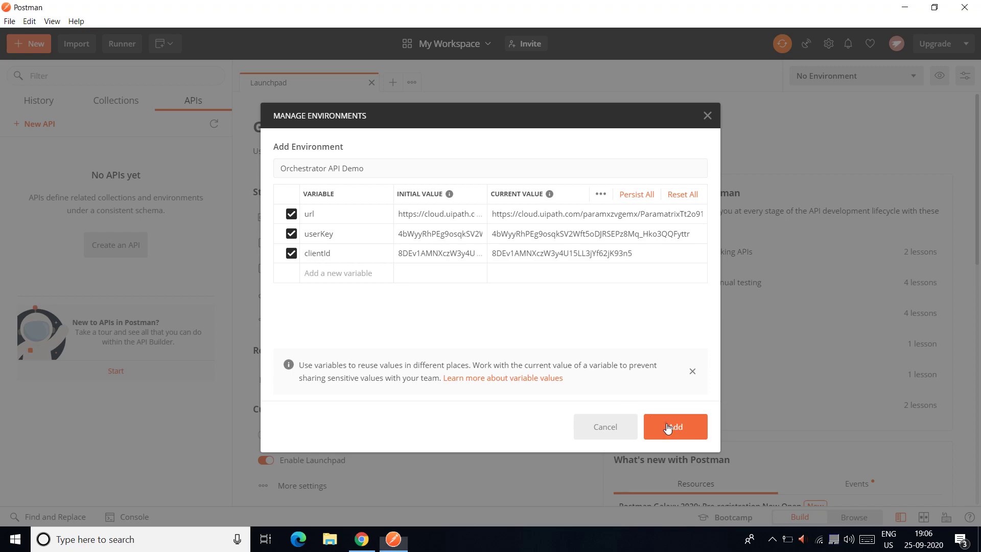
left_click(668, 427)
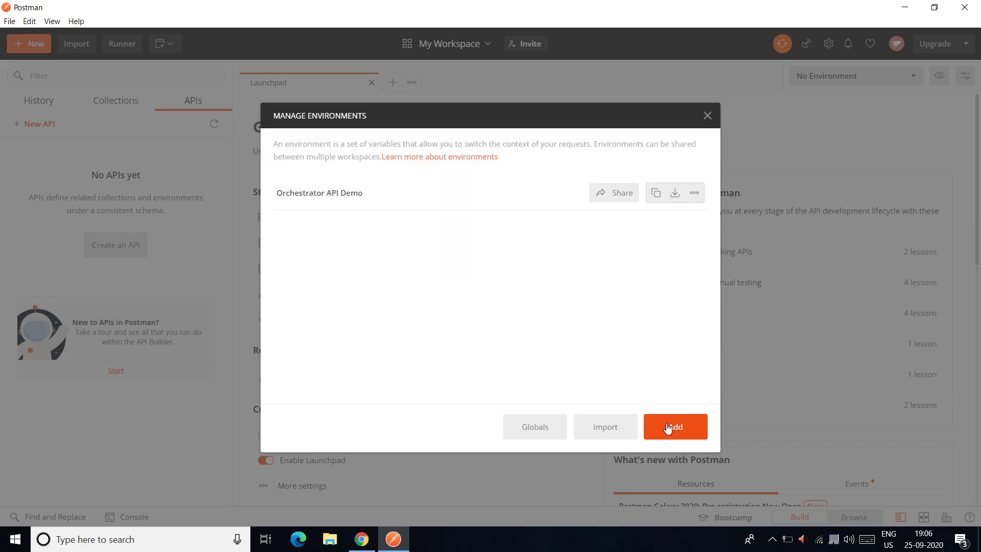
left_click(708, 117)
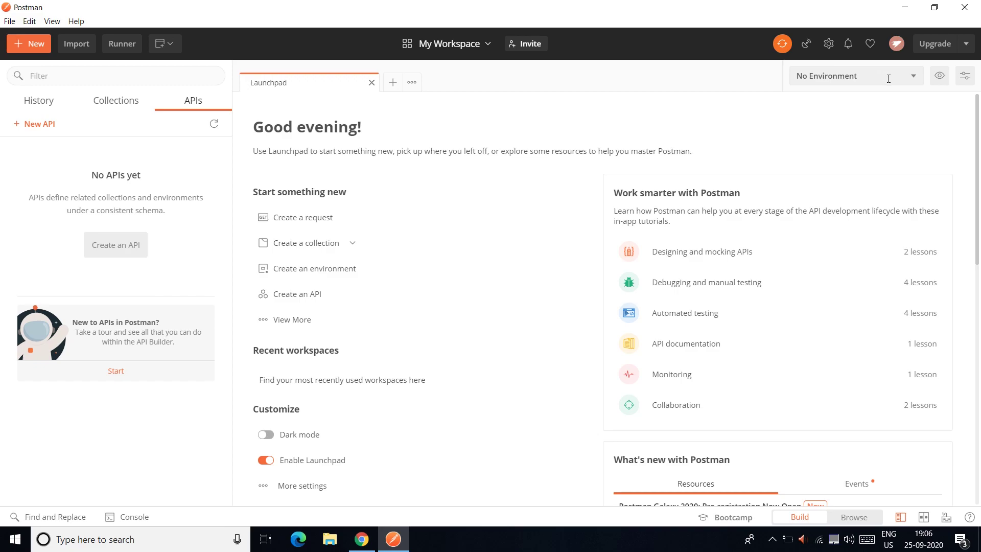
left_click(907, 78)
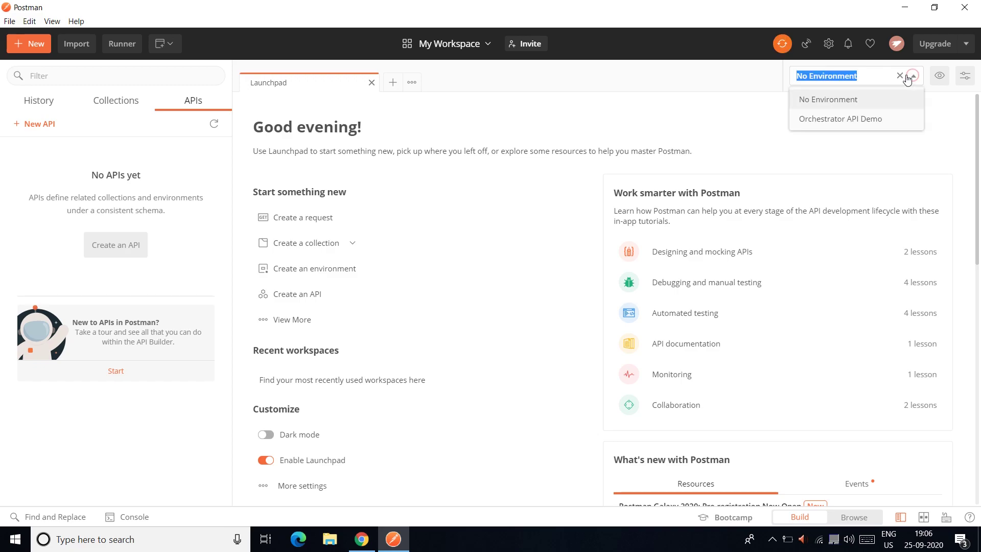
left_click(870, 119)
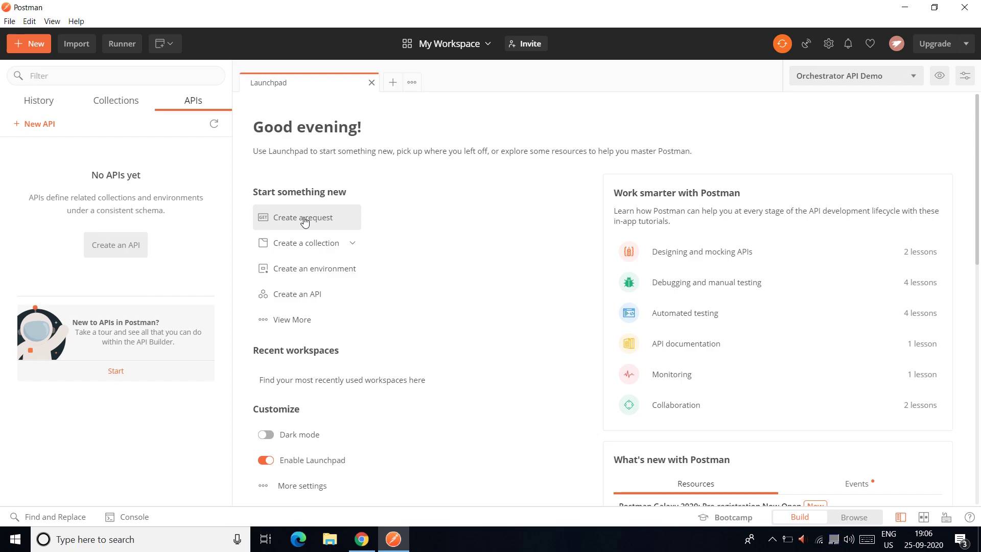
Switch to the Orchestrator API documentation in Chrome and open the How to run a process instructions for cloud users
left_click(394, 85)
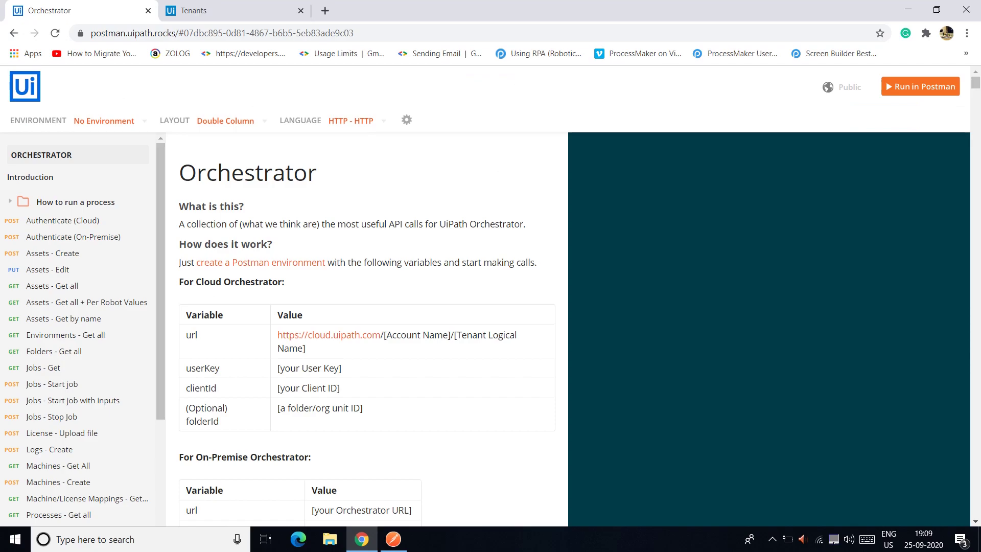
left_click(101, 201)
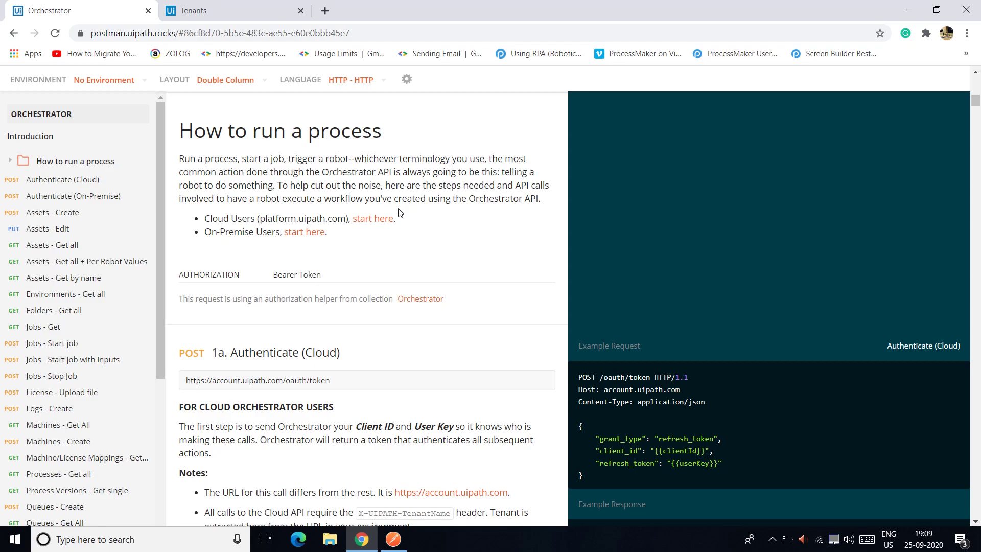
left_click(371, 225)
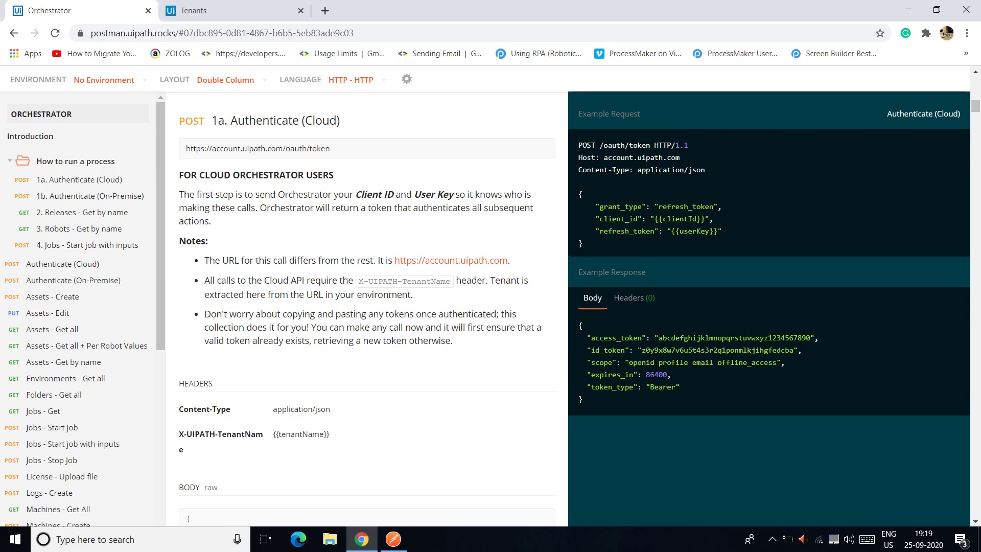
left_click_drag(334, 151, 183, 155)
key("ctrl+c")
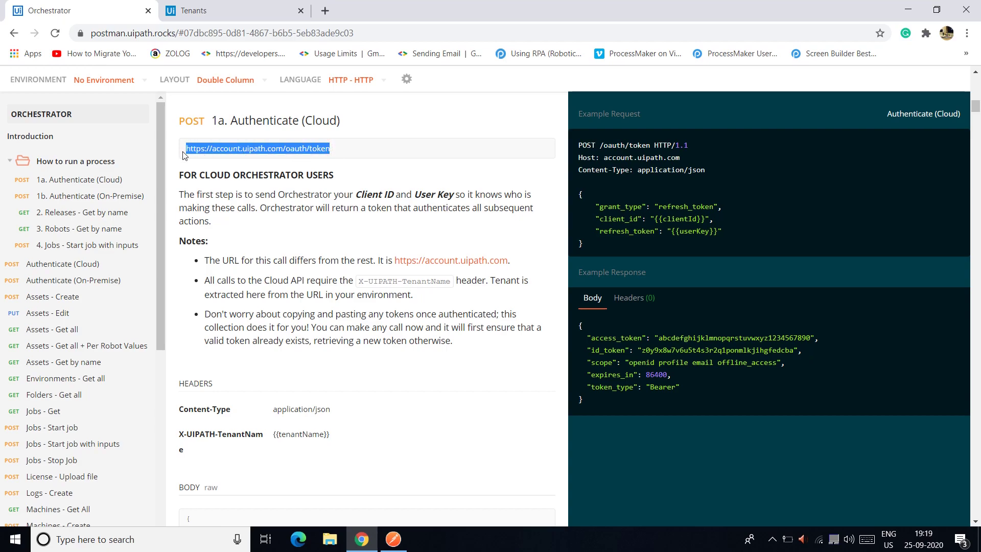
key("alt+Tab")
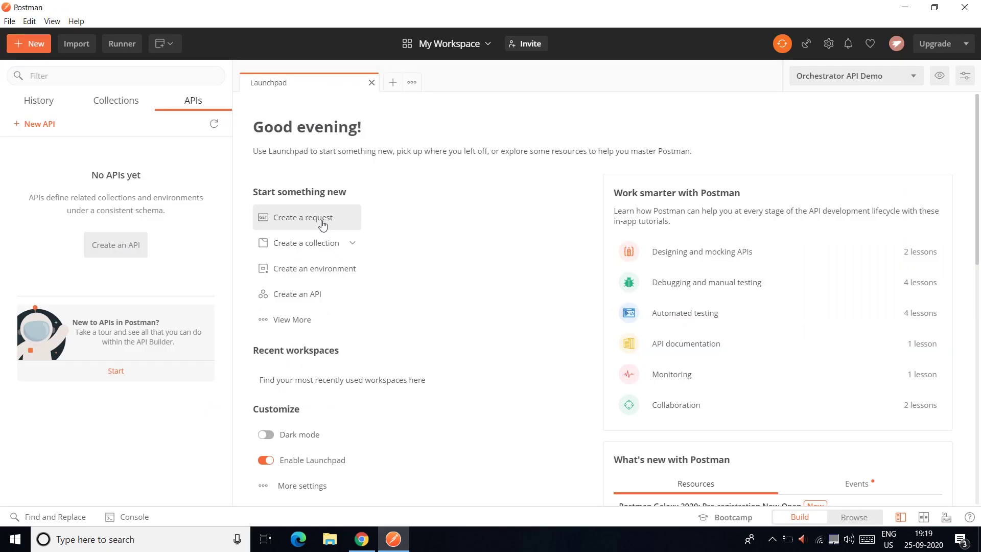
left_click(394, 84)
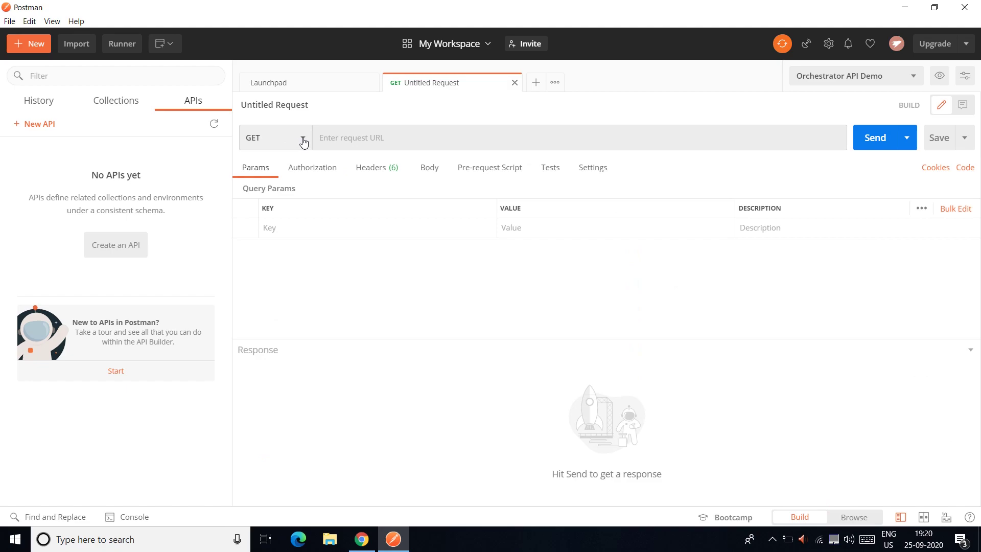
left_click(305, 140)
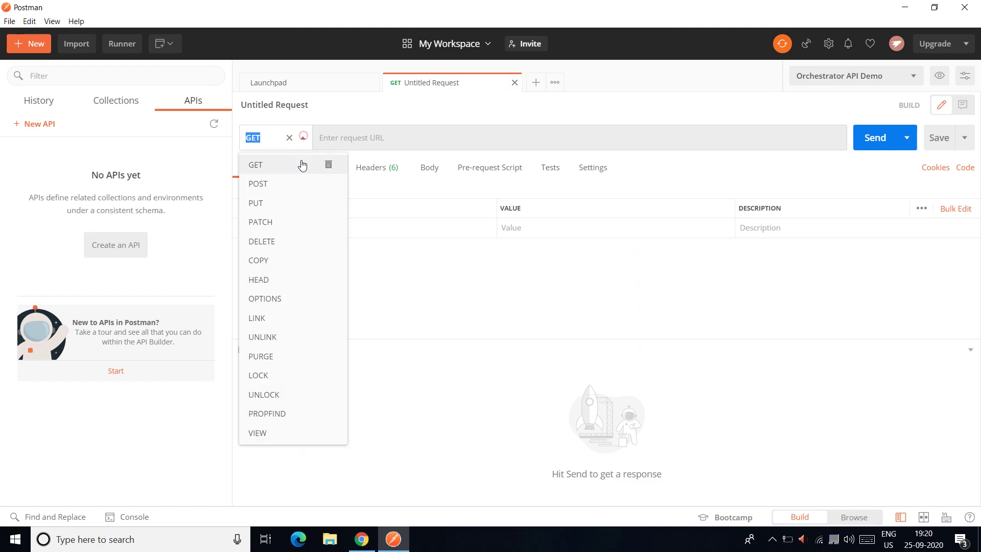
left_click(286, 184)
left_click(346, 137)
key("ctrl+v")
Add a request header with the key X-UIPATH-TenantName, taken from the Authenticate (Cloud) documentation
key("alt+Tab")
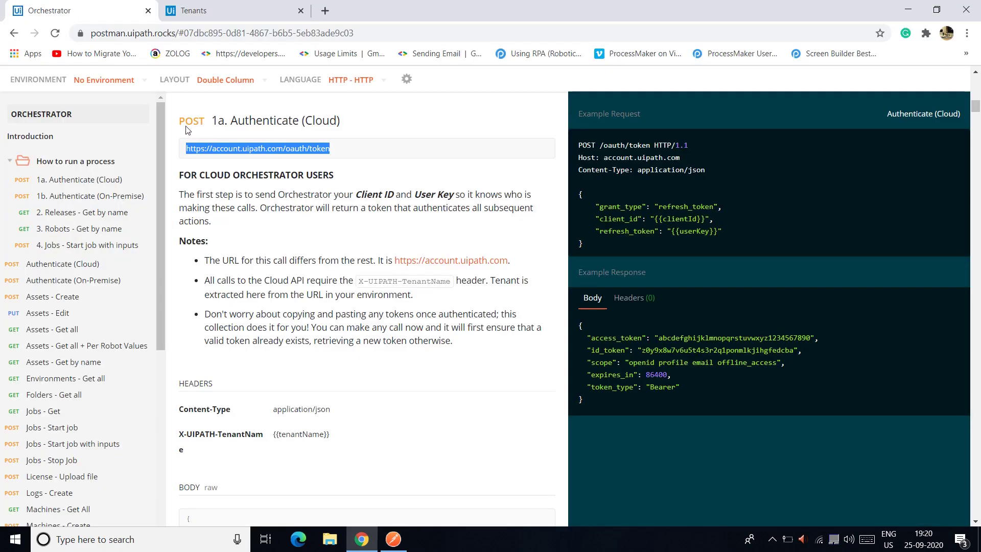
left_click(234, 294)
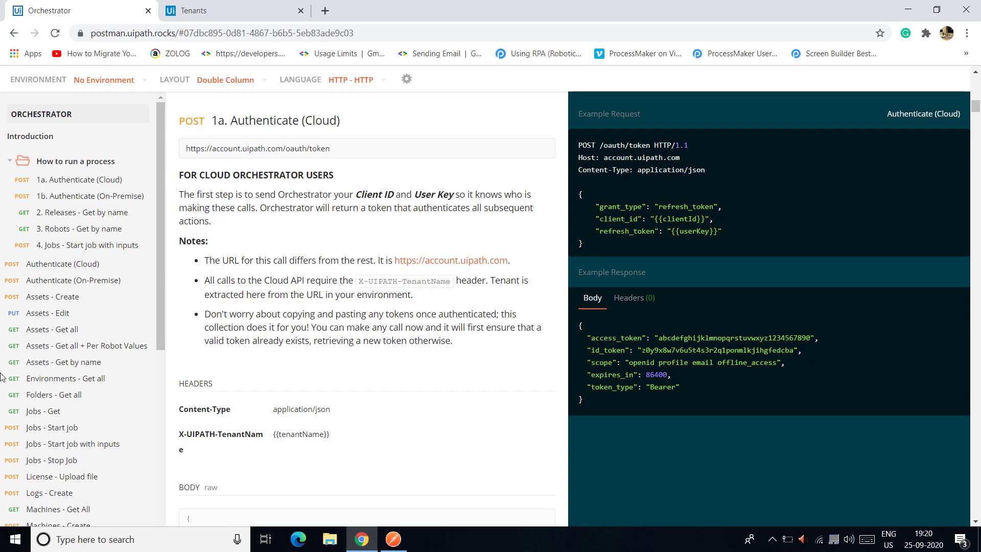
scroll(2, 381, "down", 3)
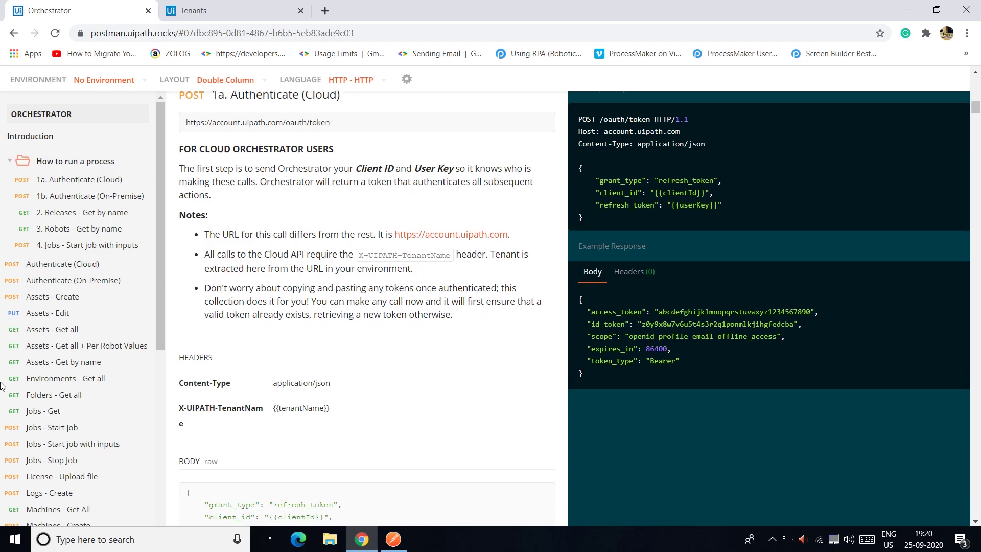
scroll(3, 384, "down", 3)
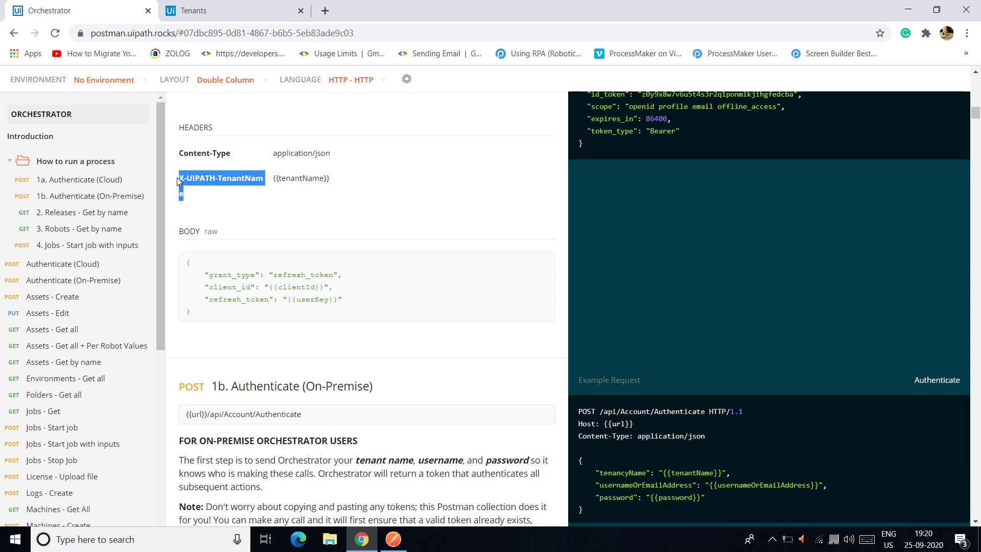
key("alt+Tab")
left_click(373, 171)
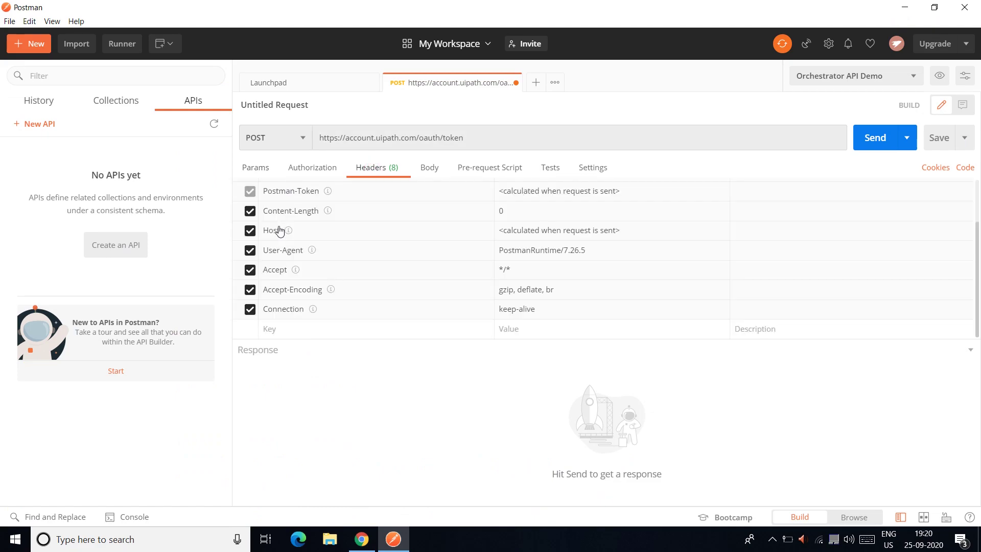
left_click(278, 327)
type("X-UIPATH-TenantName")
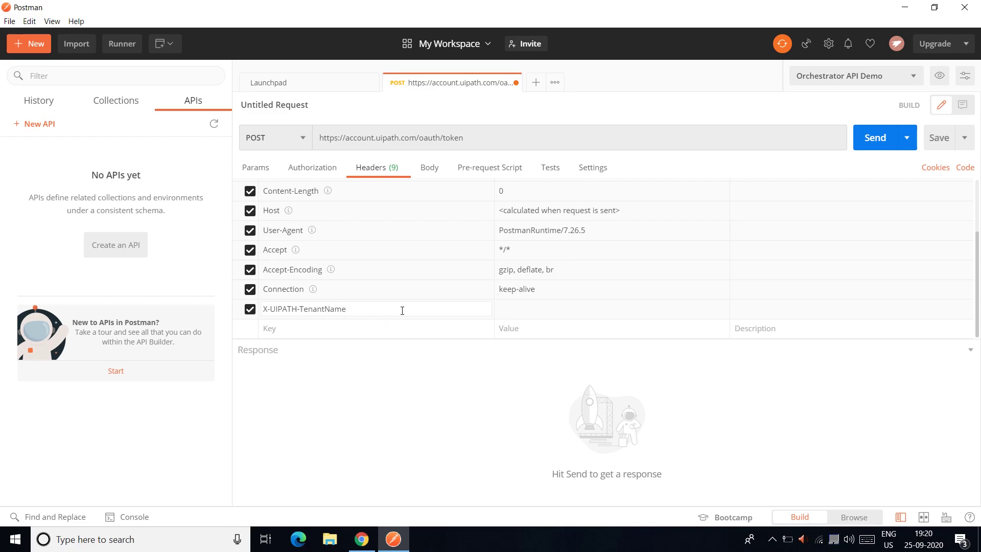
Set the X-UIPATH-TenantName header's value to the tenant logical name copied from the API Access details
left_click(520, 310)
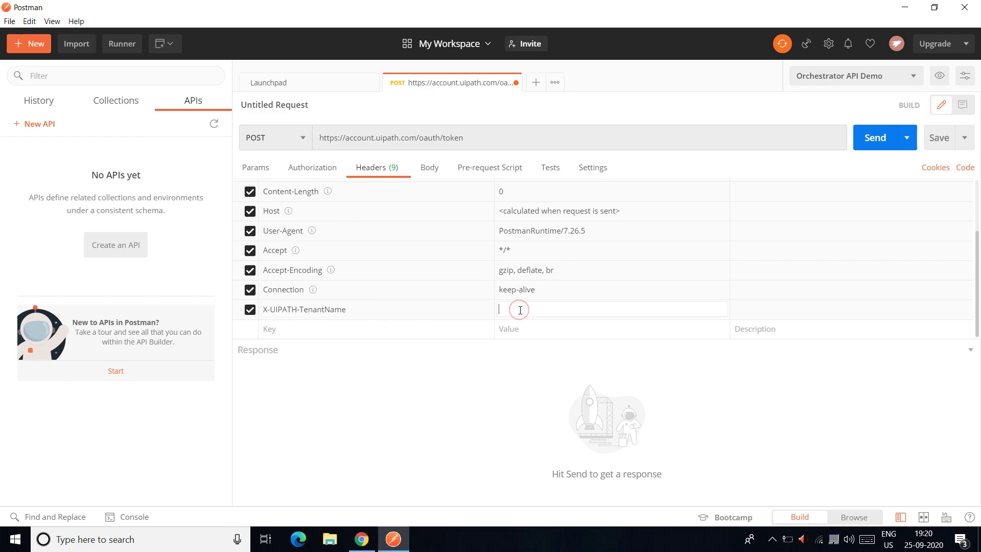
key("alt+Tab")
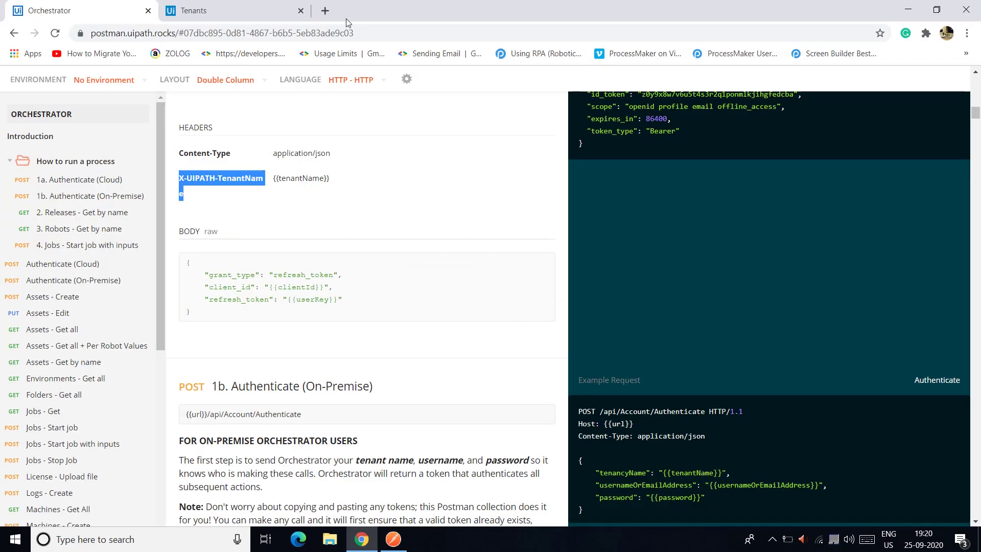
key("ctrl+Tab")
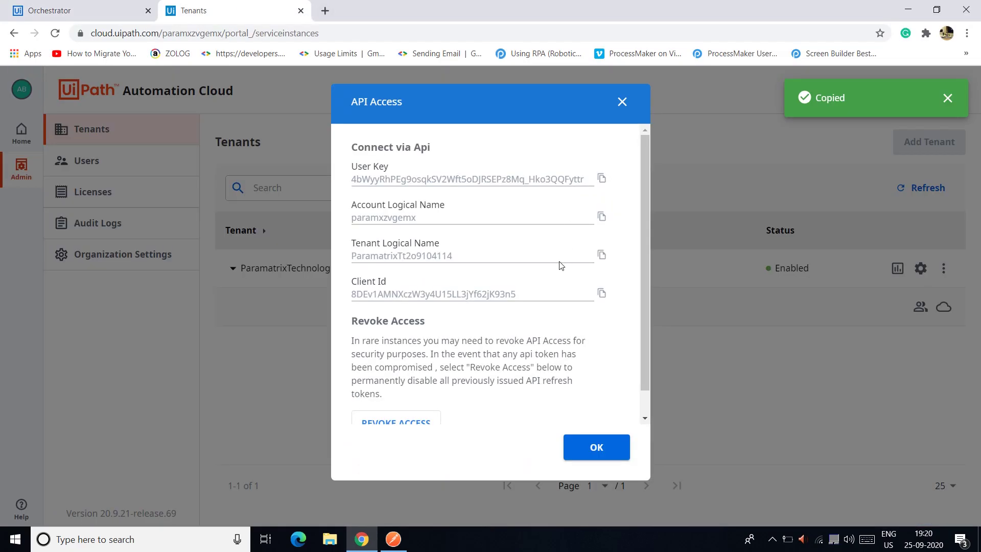
left_click(602, 256)
key("alt+Tab")
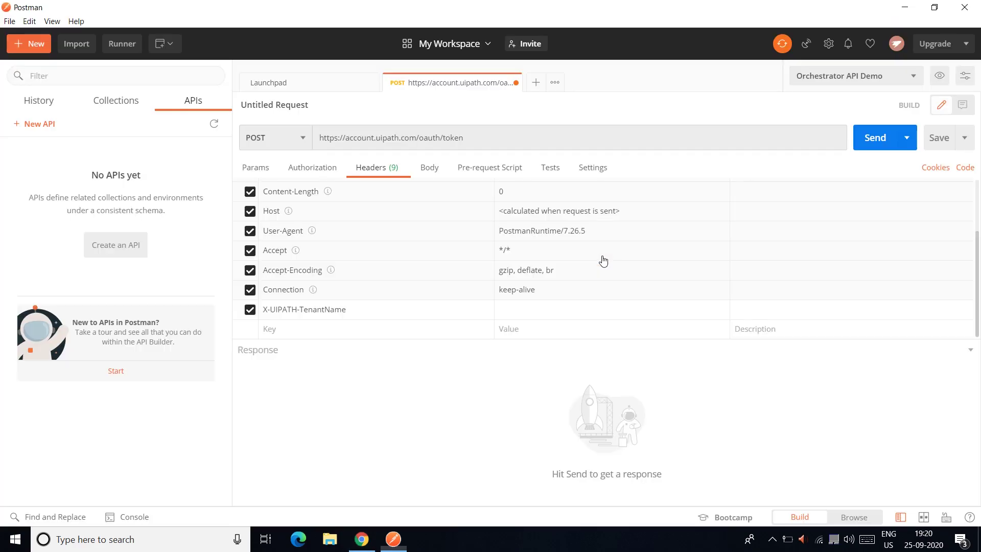
key("ctrl+v")
Set the request body to raw JSON with the grant_type, client_id and refresh_token sample copied from the Authenticate (Cloud) documentation
left_click(429, 170)
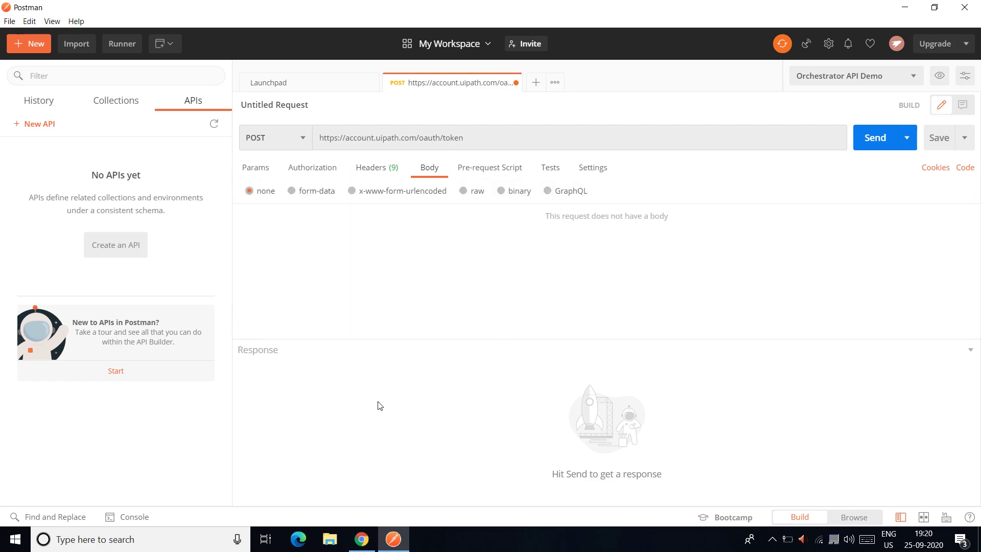
key("alt+Tab")
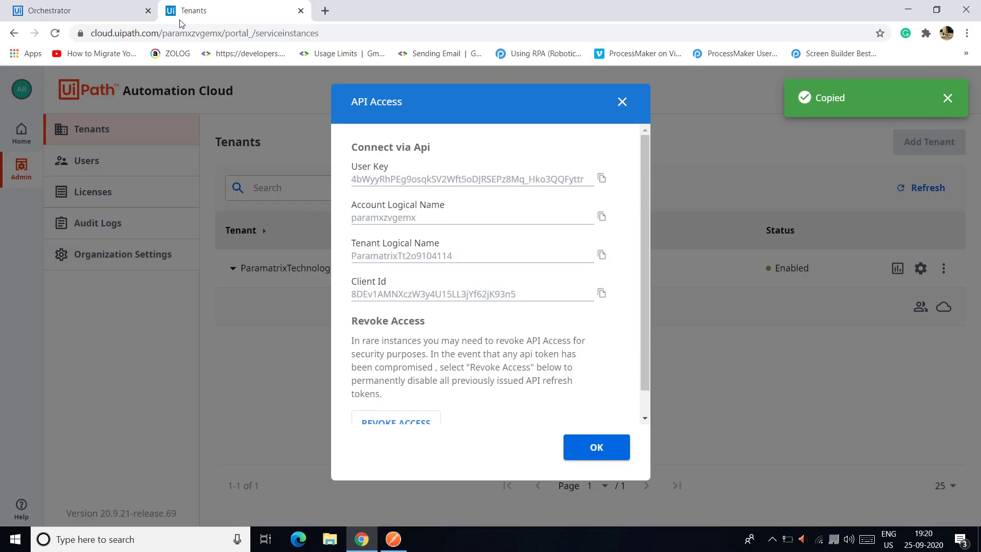
left_click(97, 11)
left_click(228, 311)
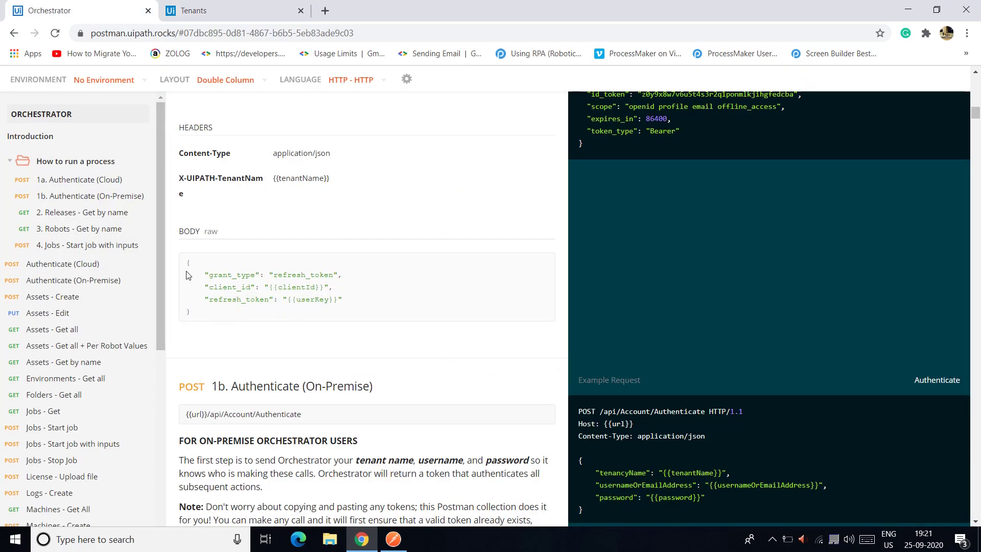
left_click_drag(188, 266, 199, 314)
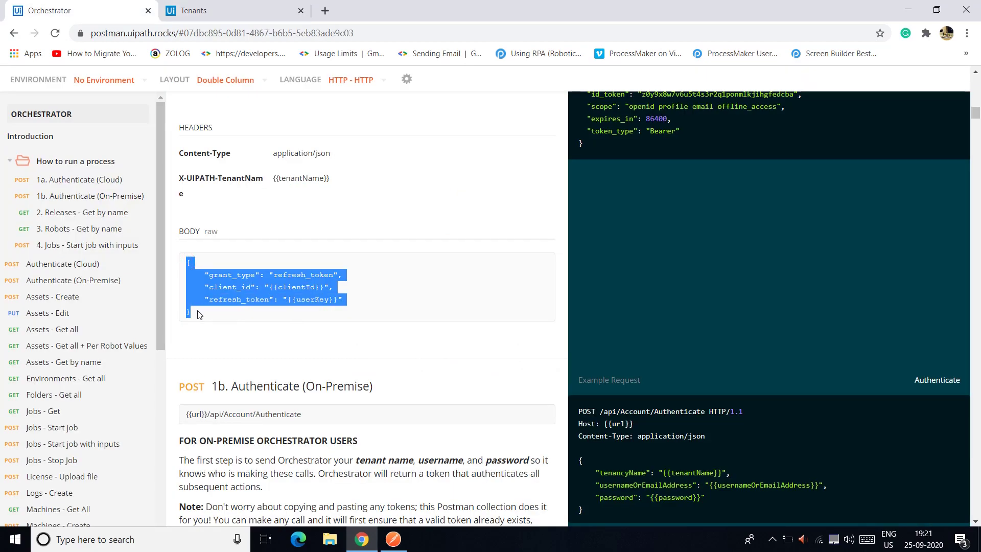
key("alt+Tab")
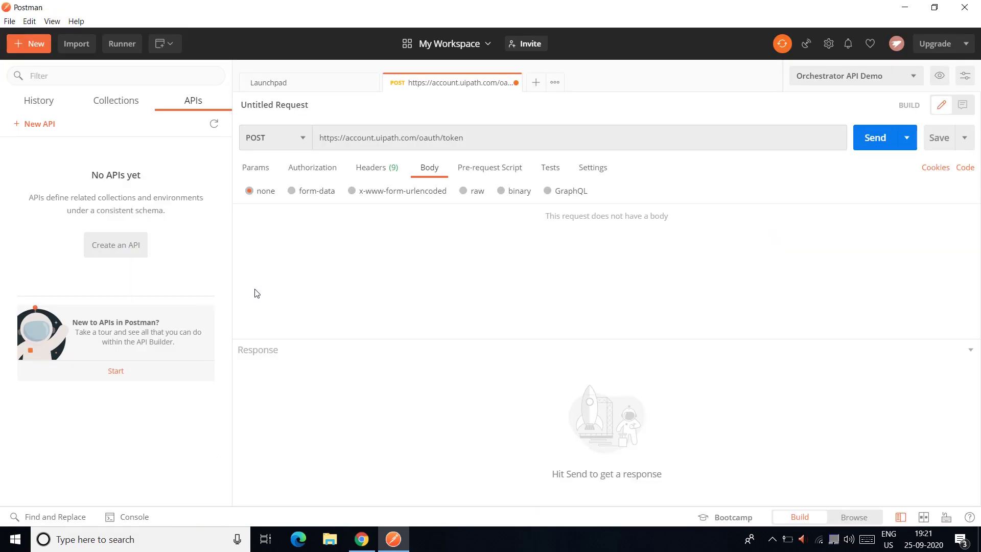
left_click(474, 196)
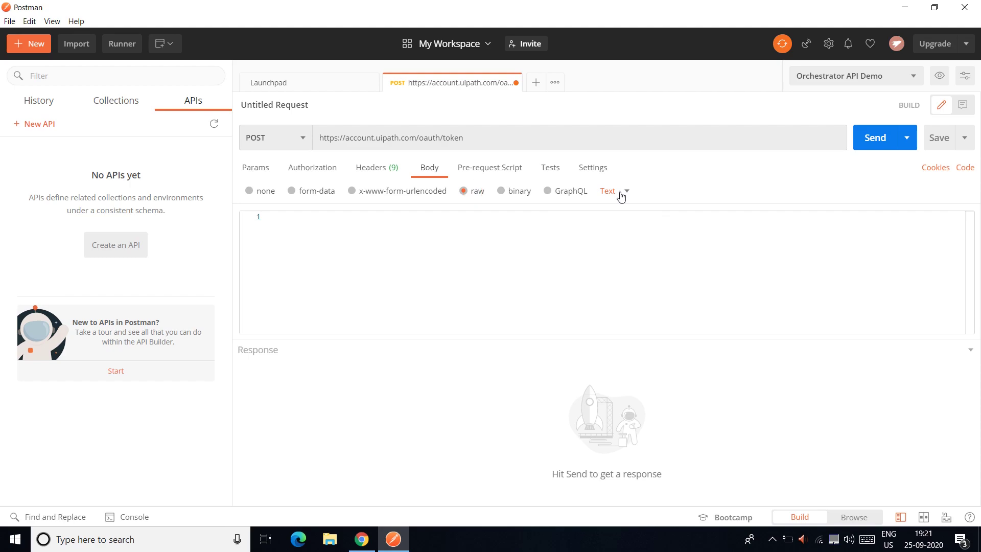
left_click(616, 192)
left_click(610, 249)
left_click(366, 250)
key("ctrl+v")
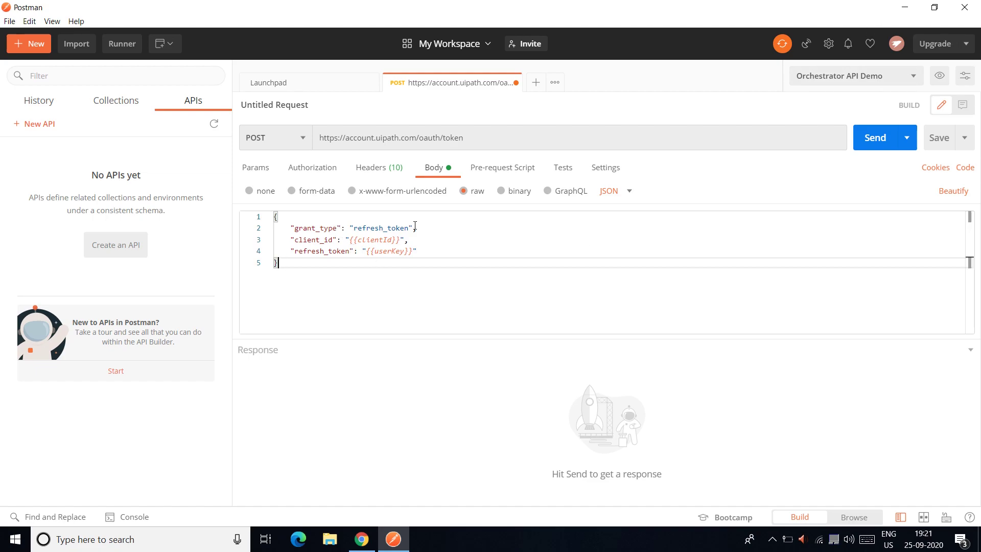
Send the authentication request and select the access_token value in its response
left_click(386, 167)
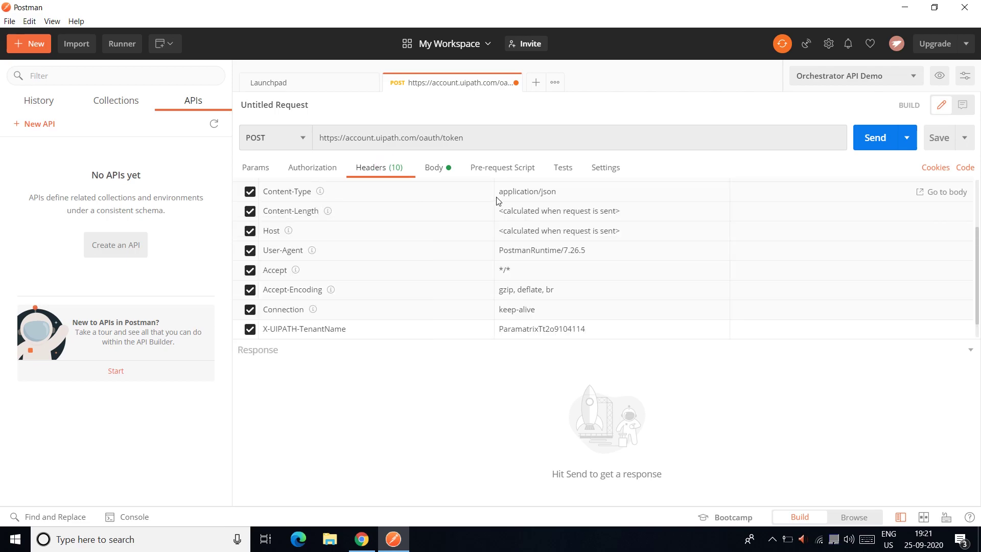
left_click(878, 143)
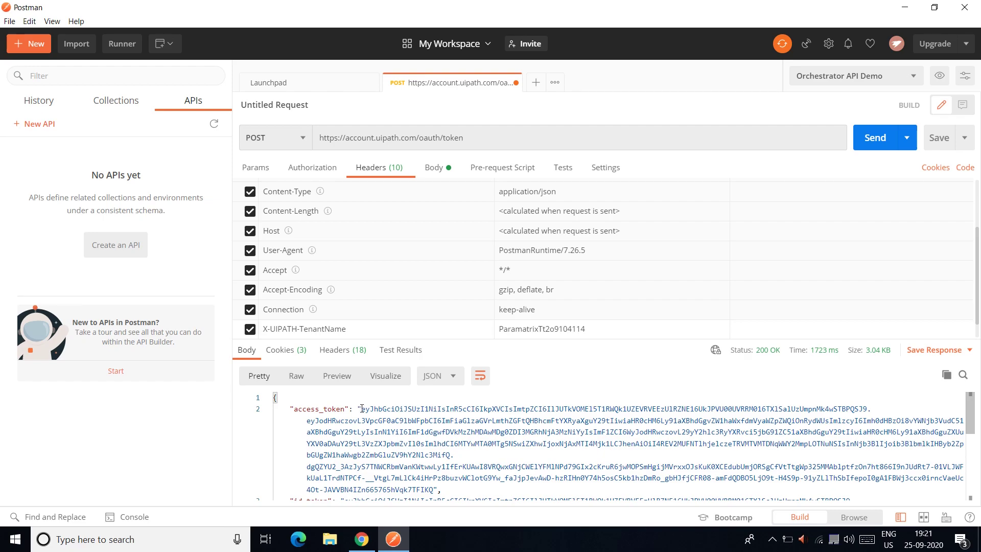
left_click_drag(361, 409, 434, 425)
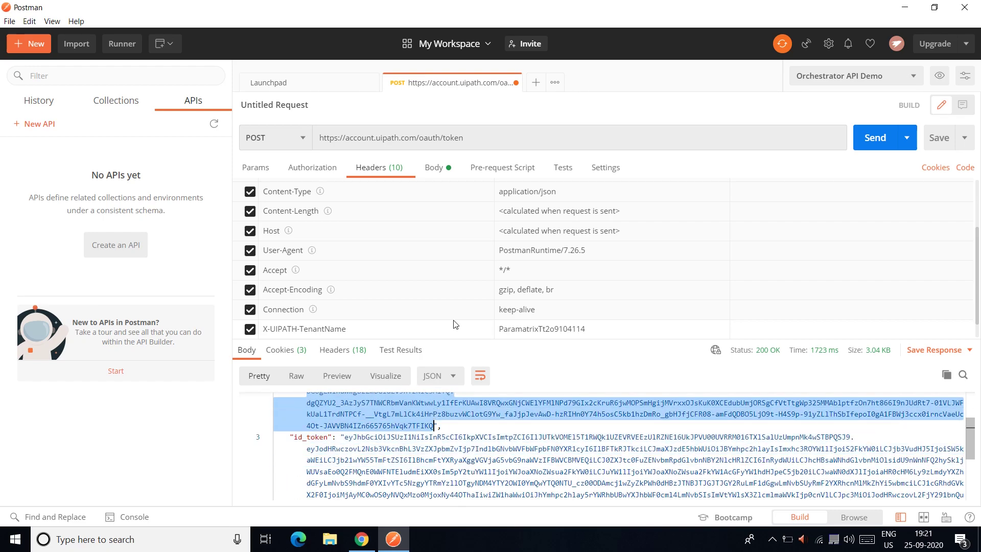
In a new request, set the authorization type to Bearer Token and paste the access token copied from the authentication response
left_click(534, 83)
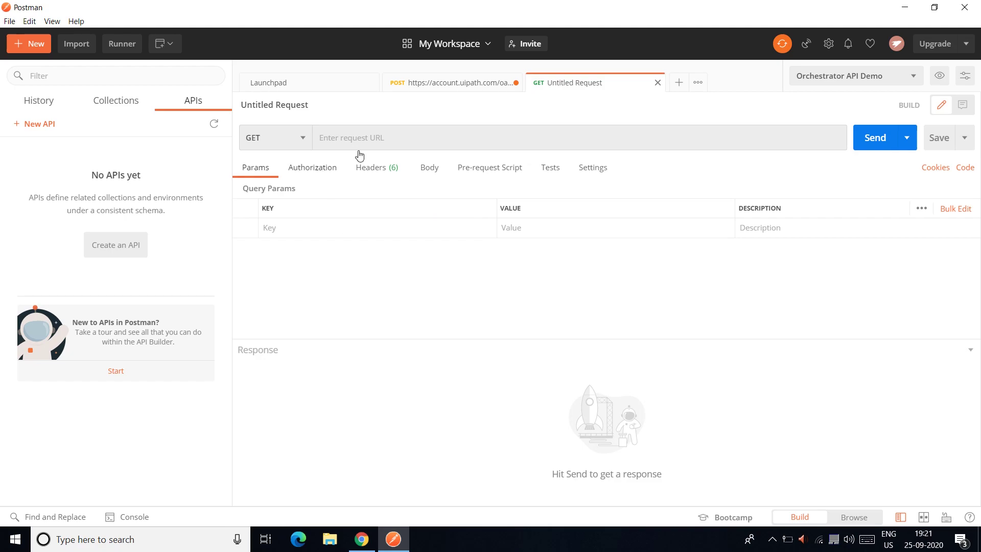
left_click(463, 84)
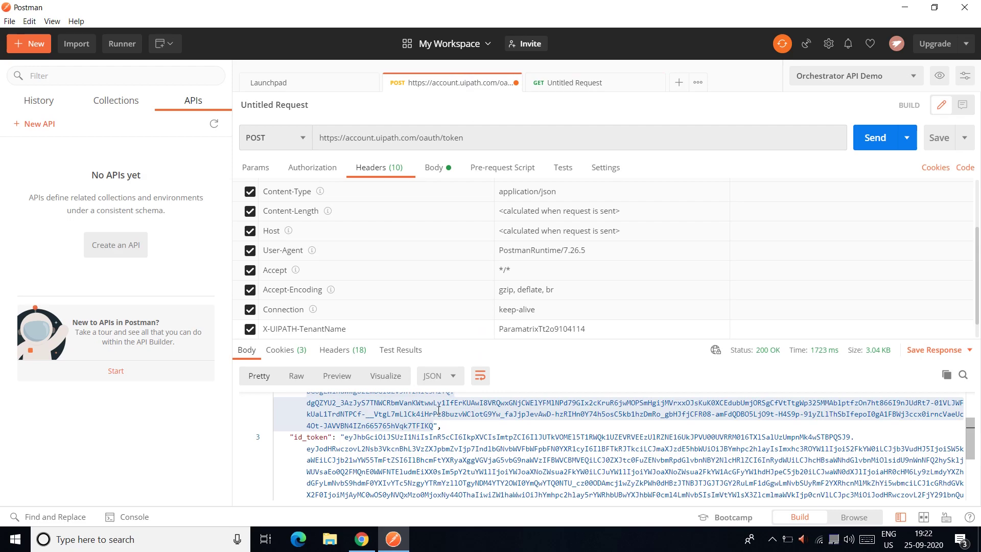
left_click_drag(434, 425, 370, 408)
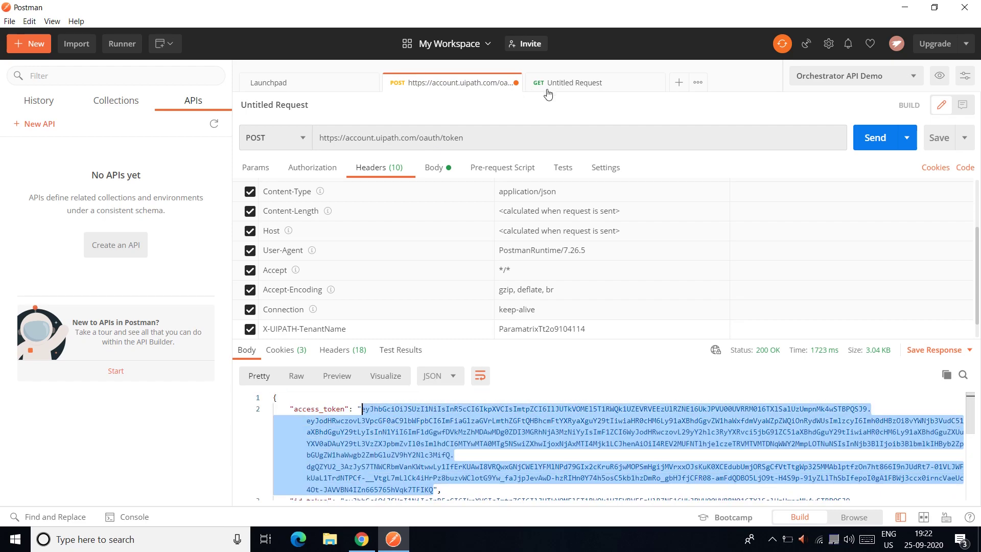
left_click(568, 82)
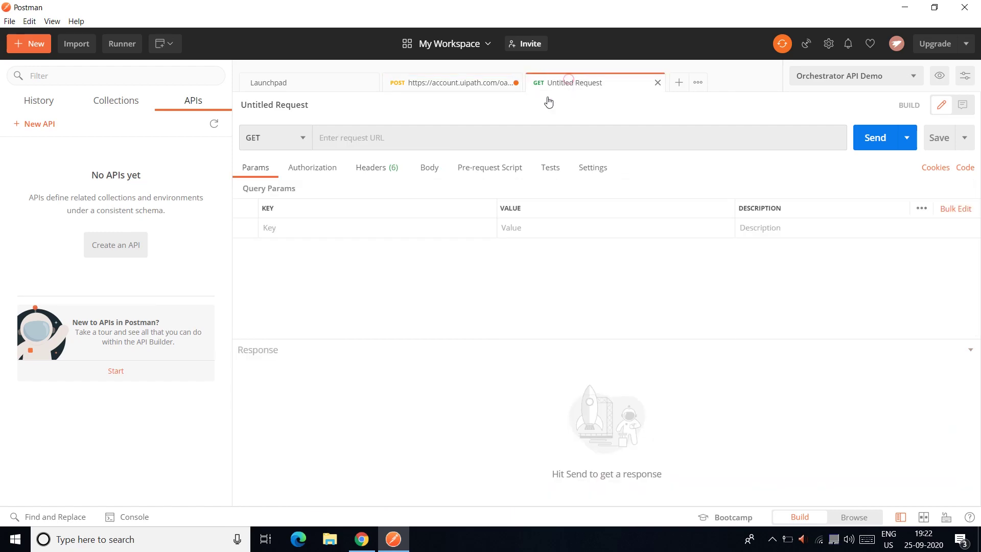
left_click(315, 169)
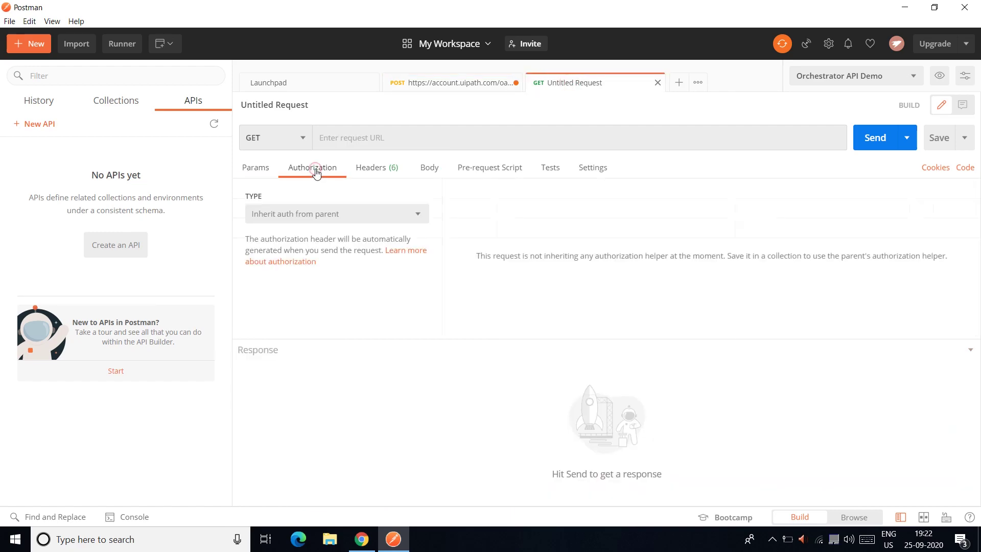
left_click(347, 217)
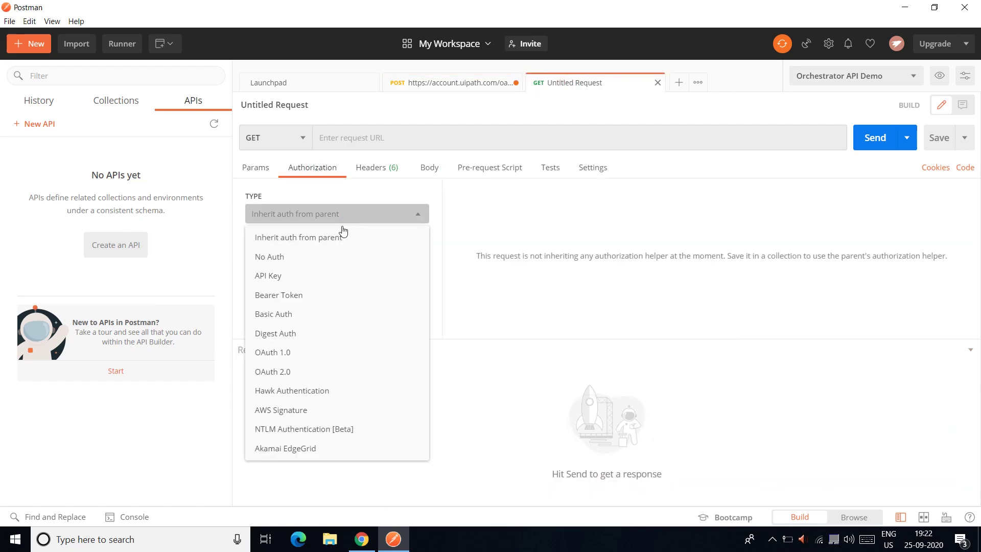
left_click(299, 295)
left_click(663, 248)
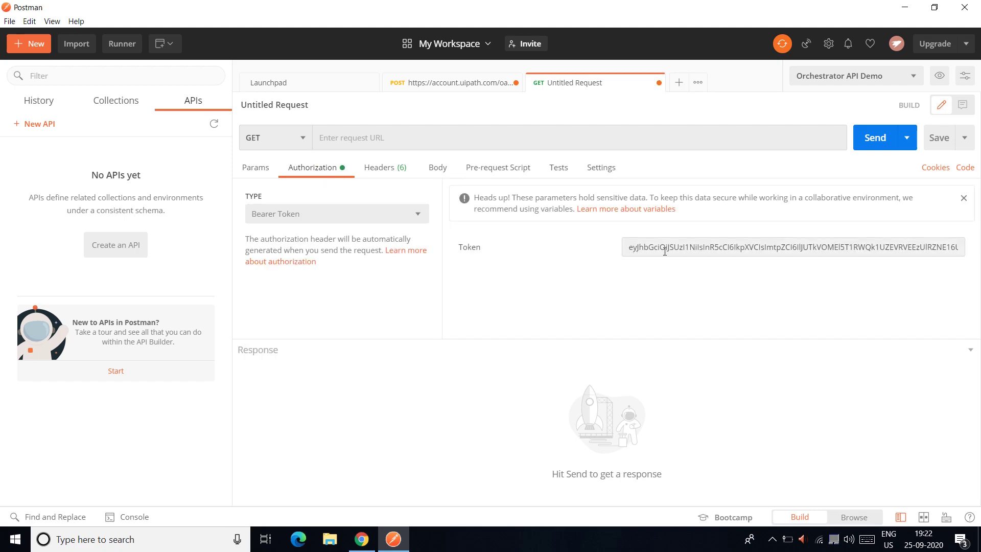
key("ctrl+a")
key("ctrl+v")
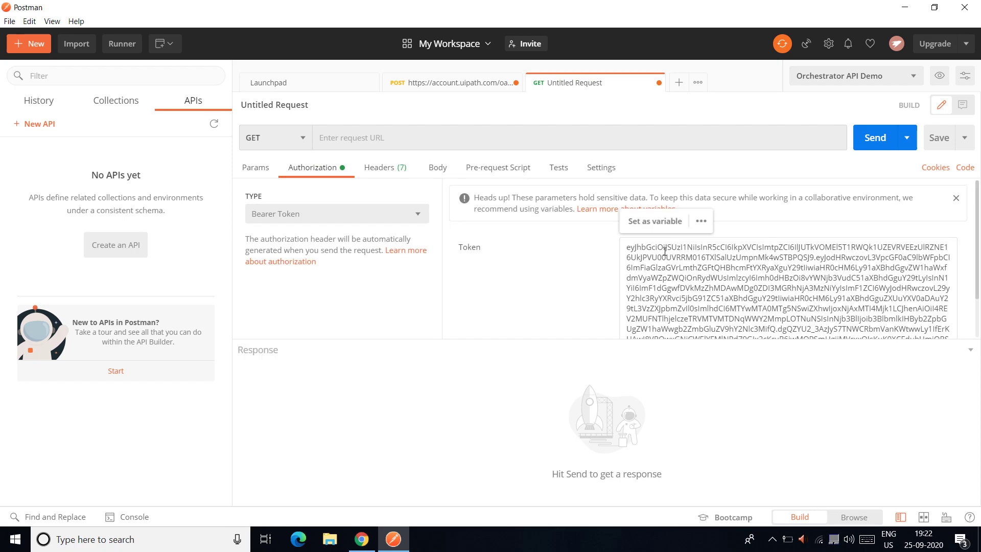
left_click(495, 330)
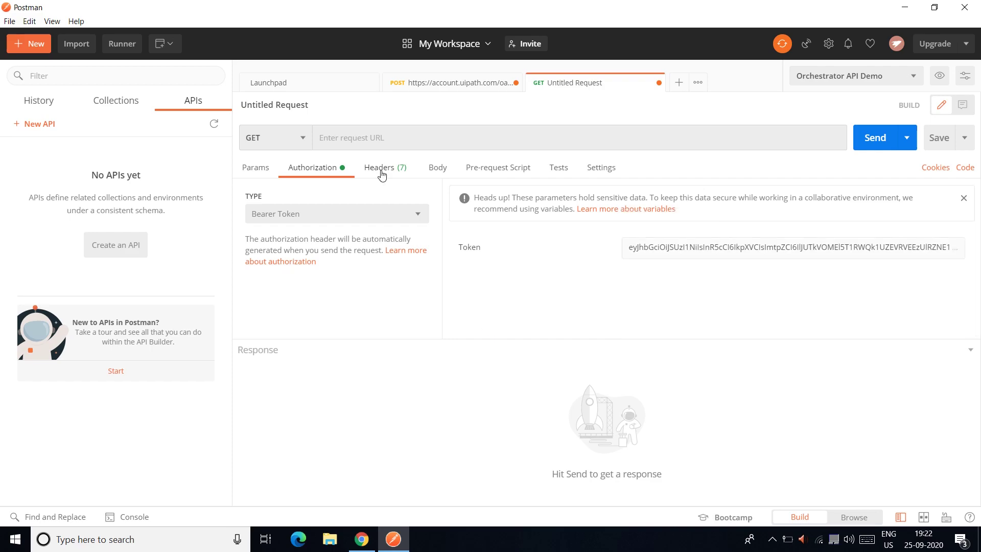
Copy the Releases - Get all endpoint from the Orchestrator documentation and set {{url}}/odata/Releases as the new GET request's URL in Postman
key("alt+Tab")
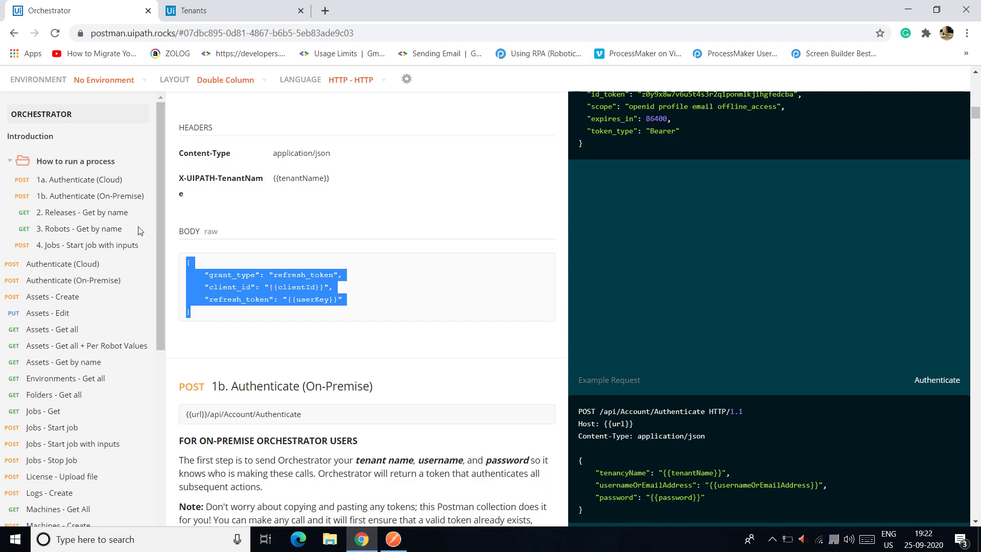
left_click(91, 214)
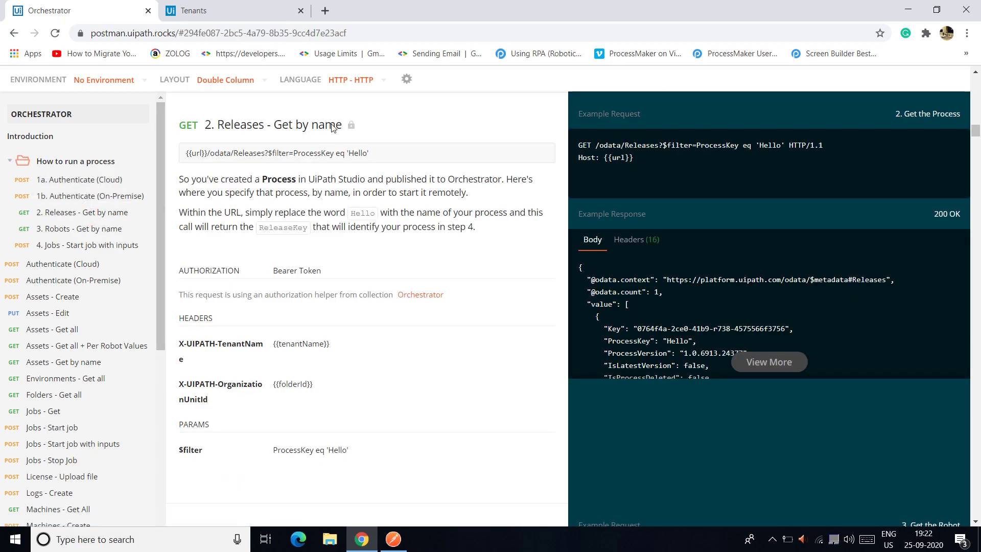
left_click_drag(160, 192, 155, 344)
left_click(77, 374)
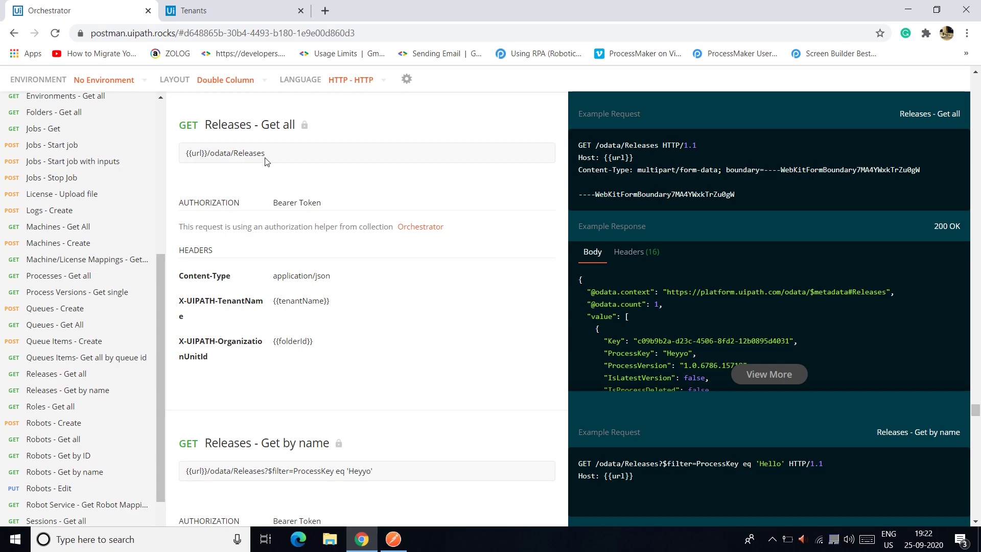
left_click_drag(266, 155, 185, 154)
key("ctrl+c")
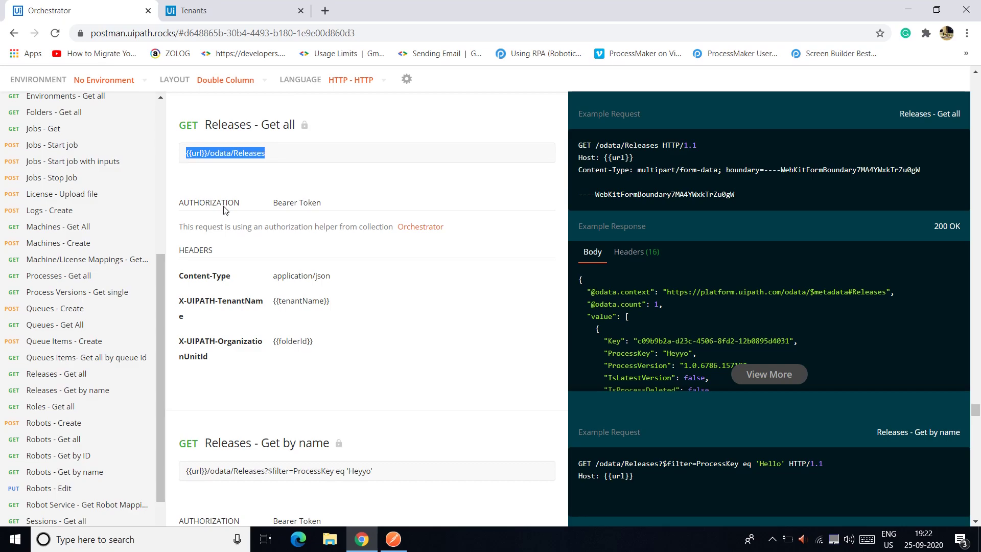
key("alt+Tab")
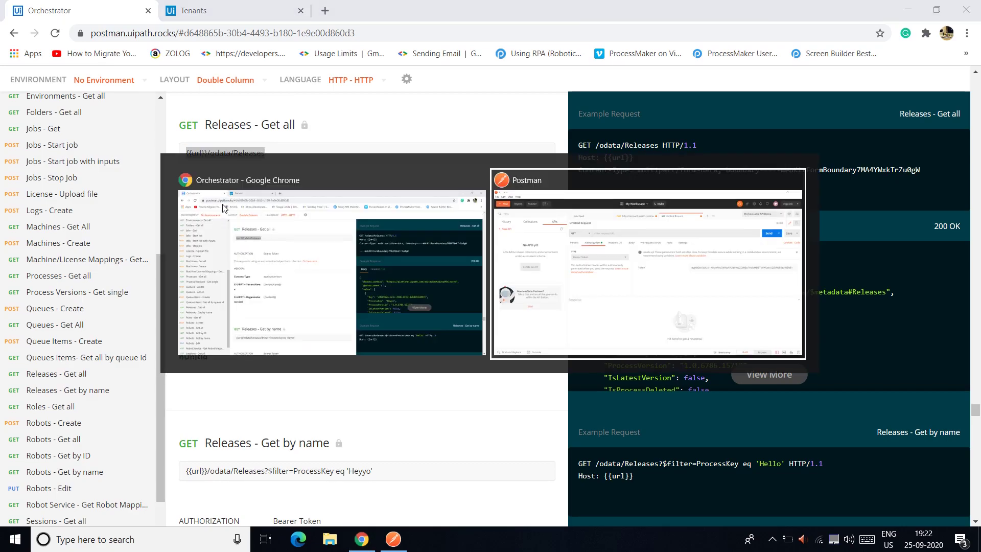
left_click(360, 137)
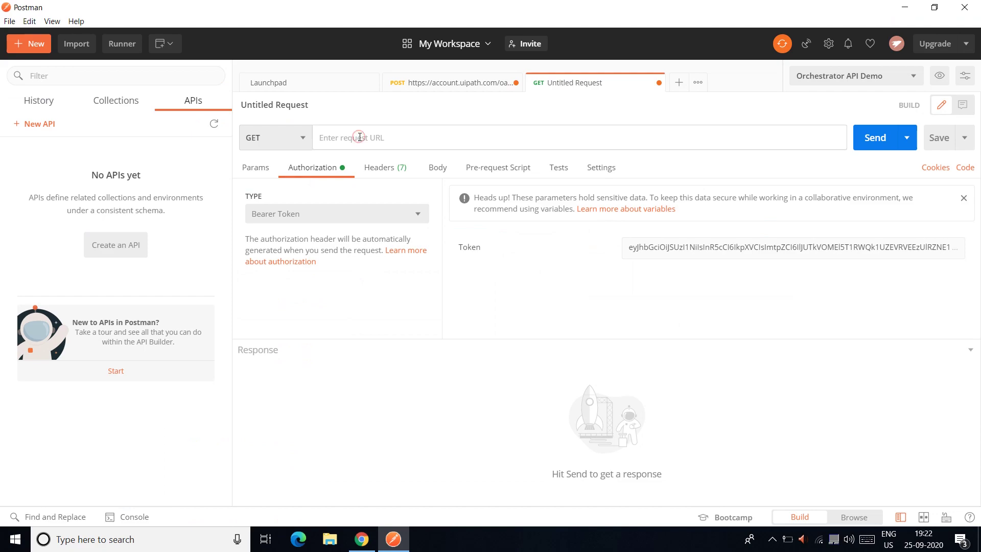
key("ctrl+v")
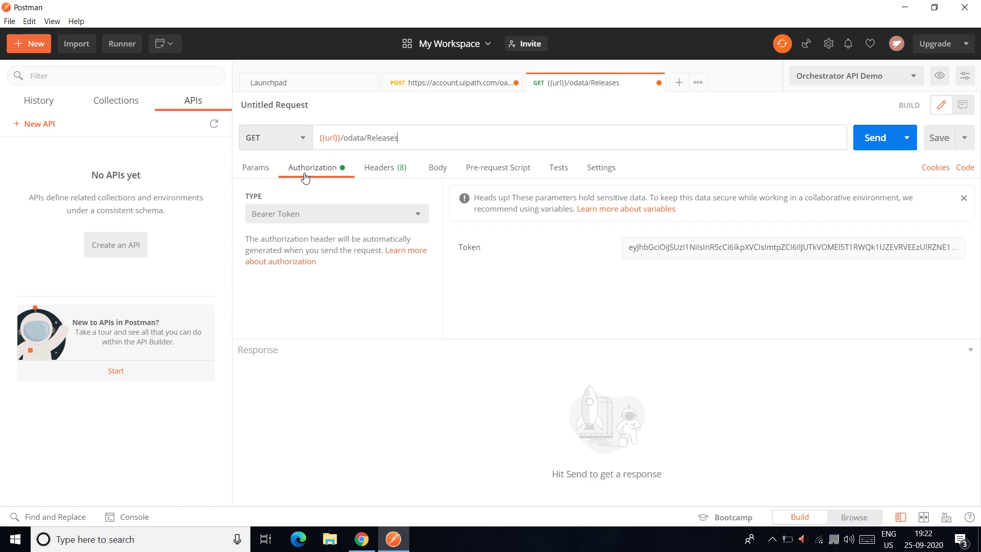
Add a header with the key X-UIPATH-TenantName, copied from the authentication request, to the Releases request
left_click(381, 169)
left_click(325, 330)
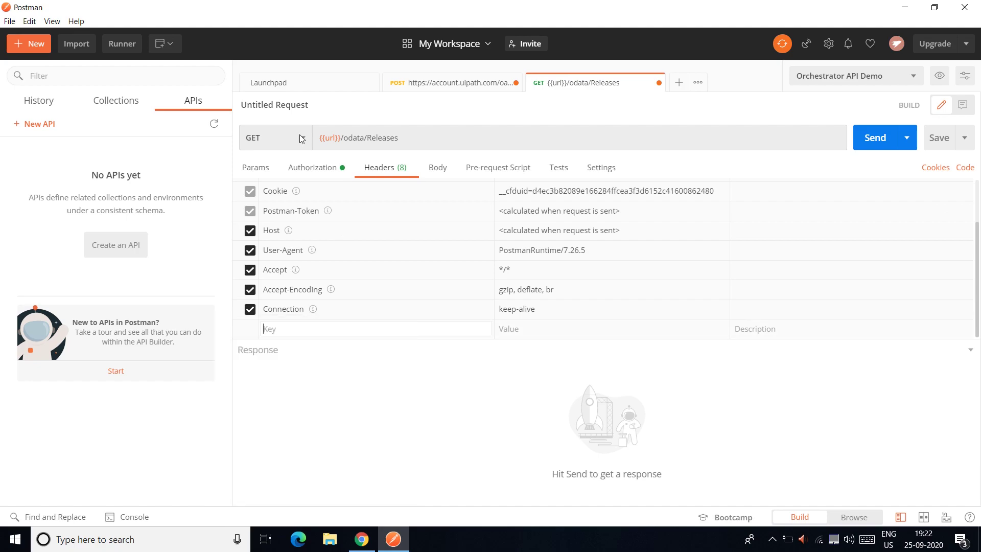
left_click(449, 83)
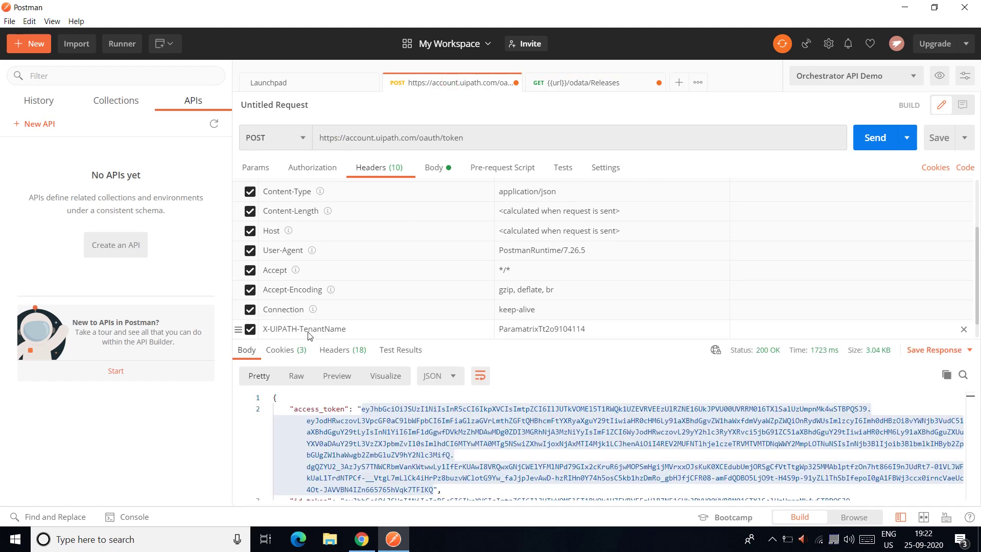
triple_click(353, 328)
key("ctrl+c")
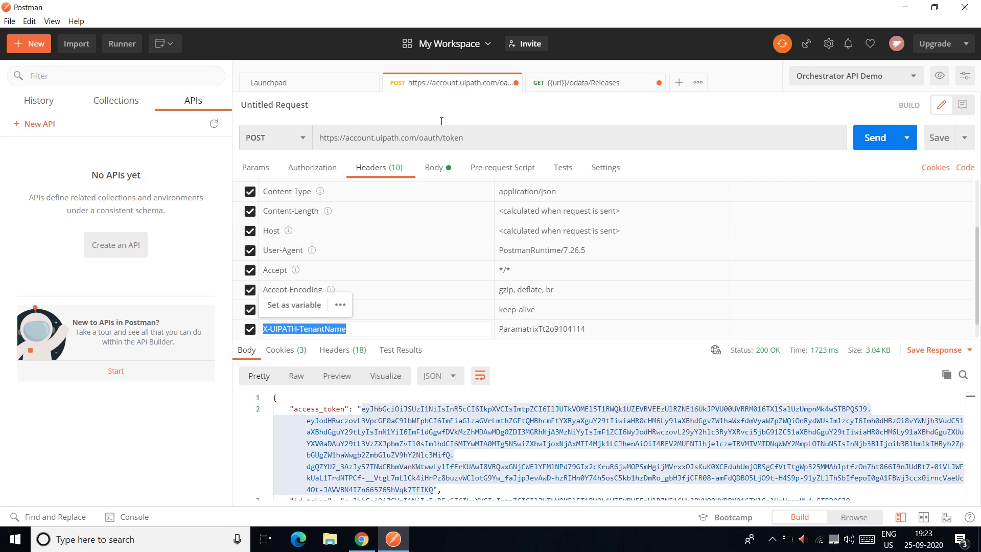
left_click(574, 83)
left_click(305, 323)
key("ctrl+v")
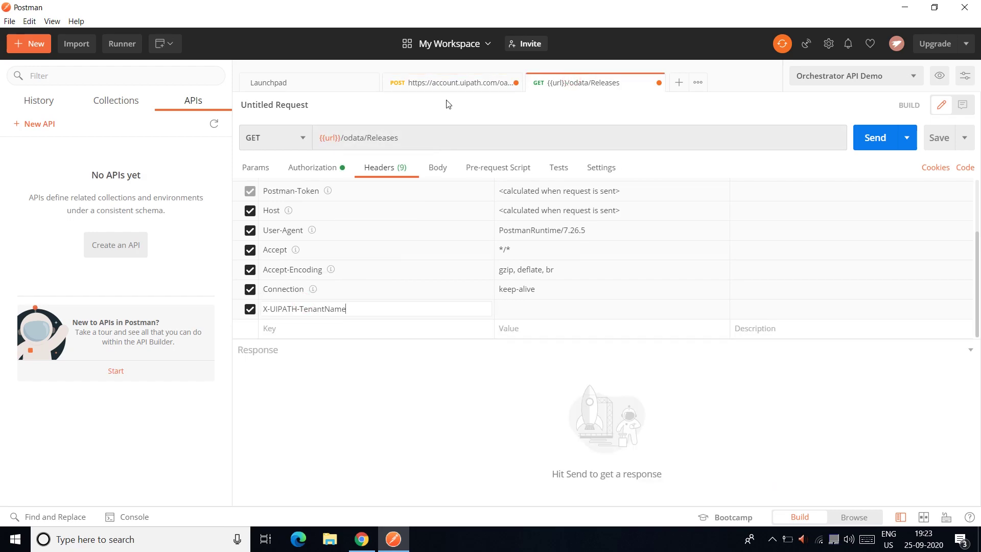
Set the Releases request's X-UIPATH-TenantName value to the tenant logical name copied from the authentication request's headers
key("ctrl+shift+Tab")
left_click(601, 329)
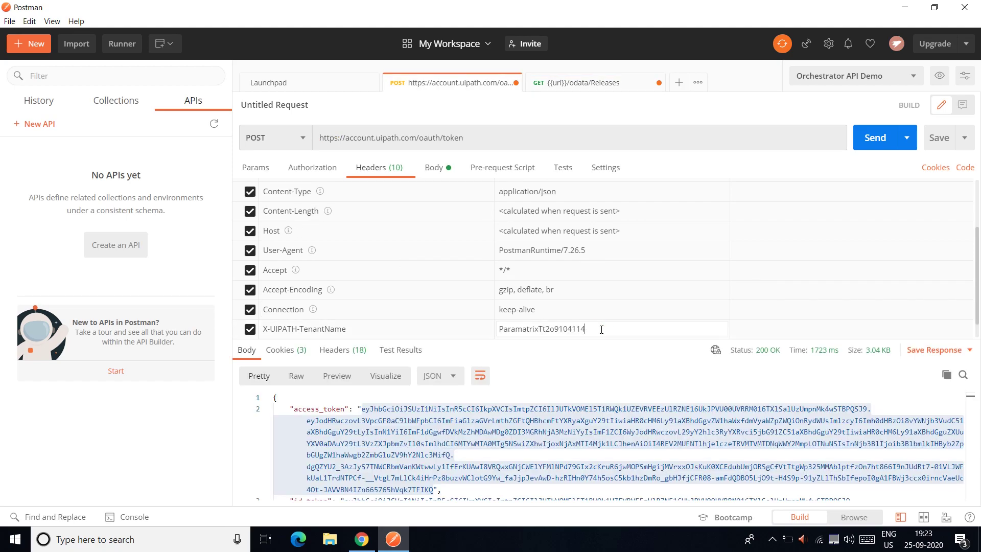
key("ctrl+Tab")
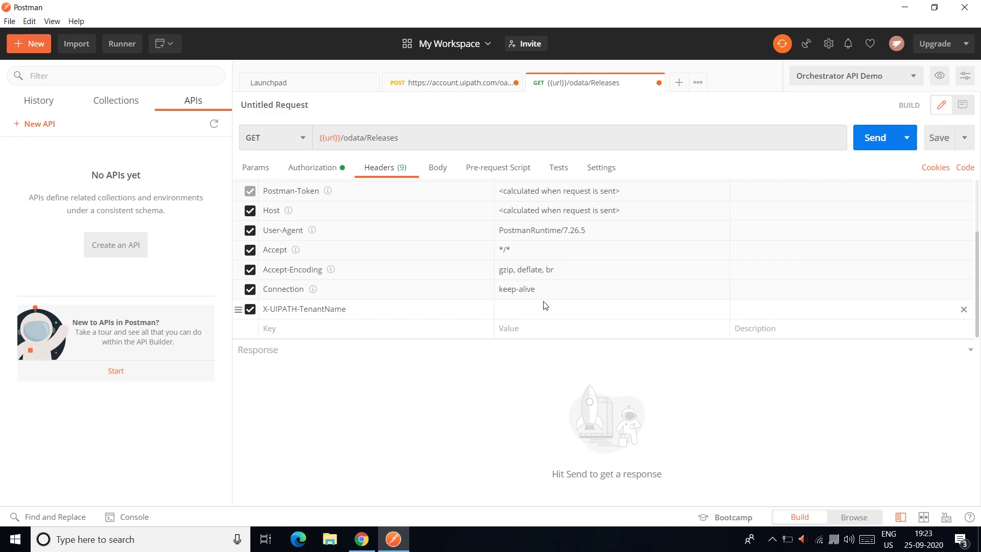
key("ctrl+shift+Tab")
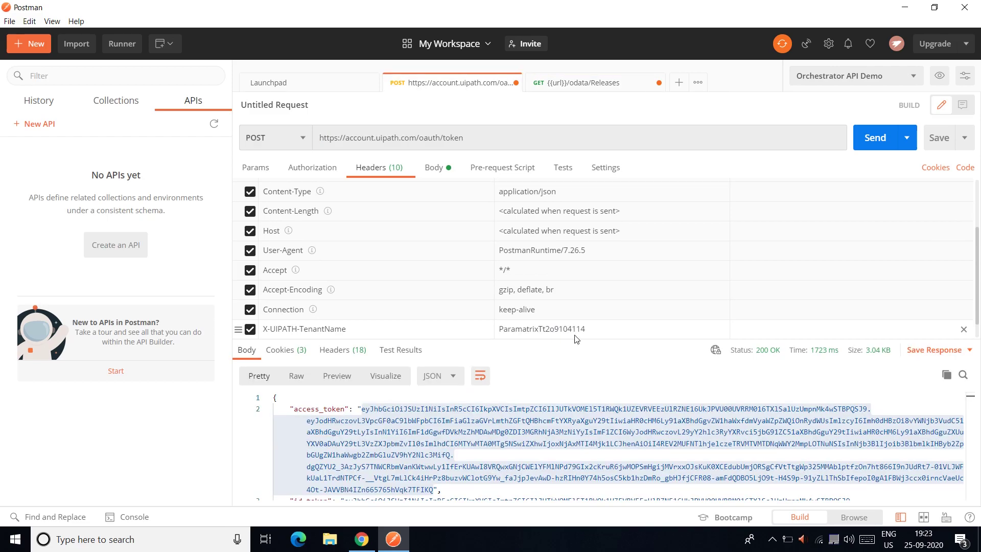
double_click(610, 331)
key("ctrl+c")
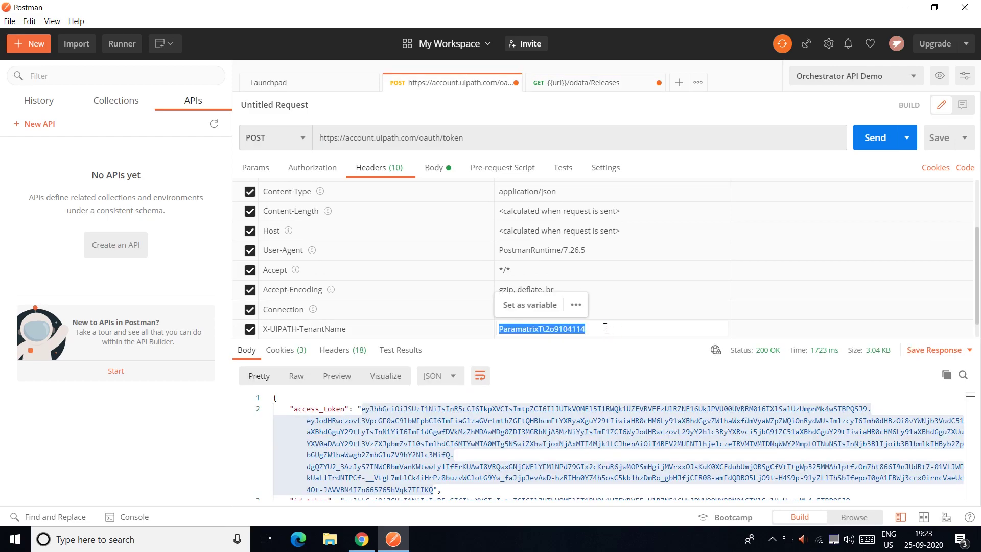
key("ctrl+Tab")
left_click(611, 310)
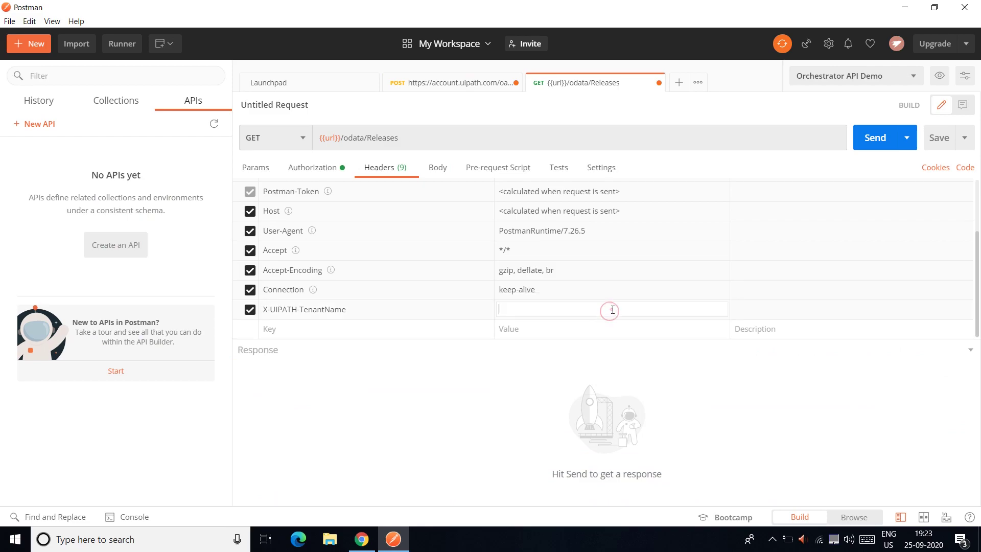
key("ctrl+v")
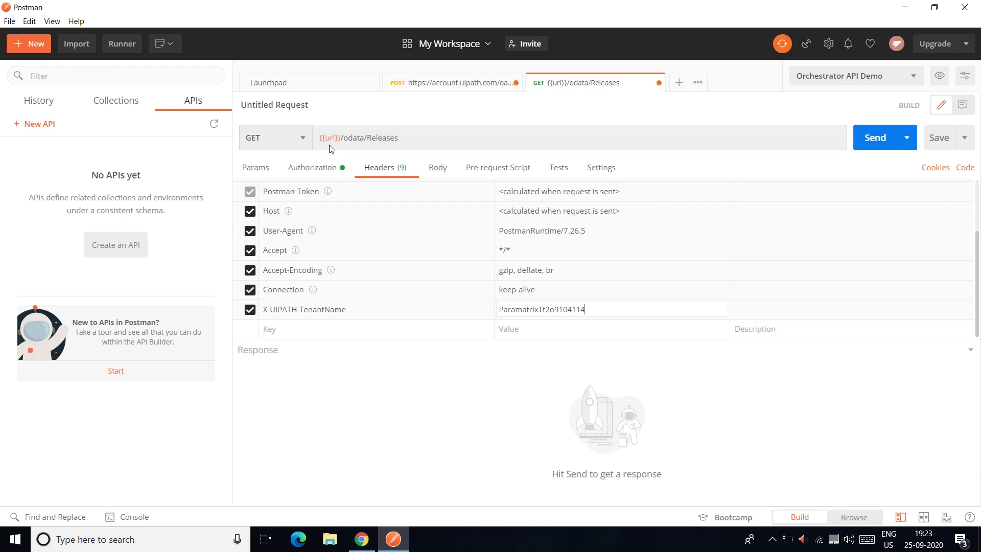
mouse_move(330, 142)
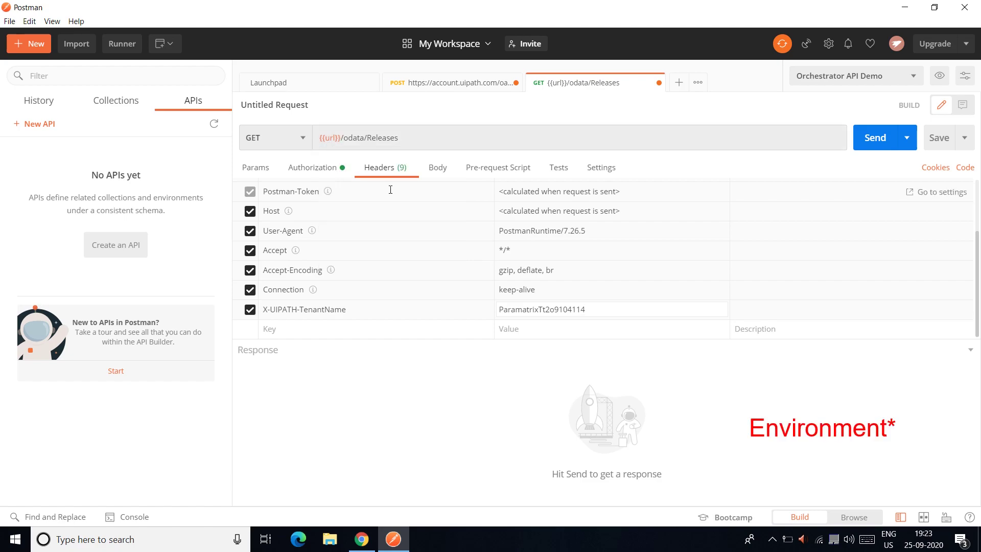
left_click(871, 148)
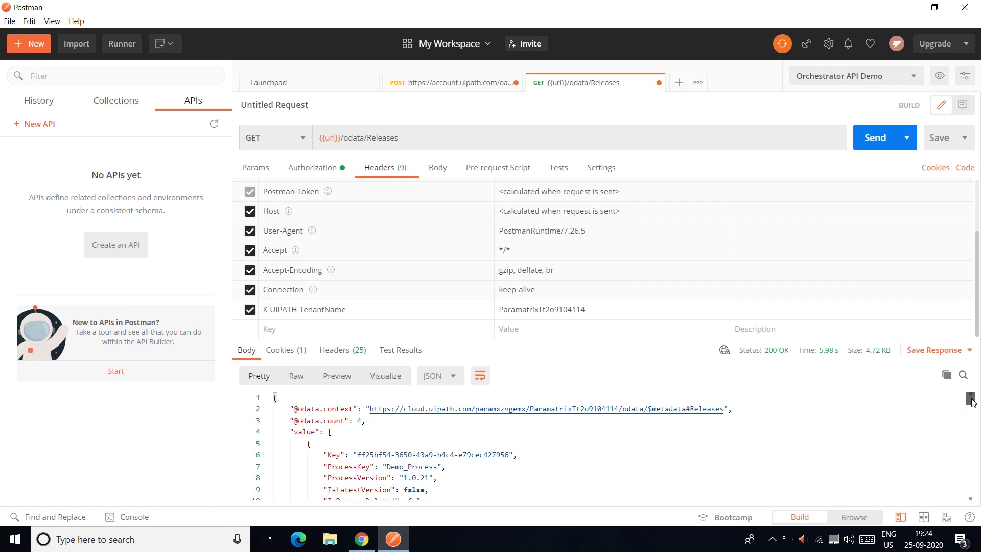
scroll(971, 401, "down", 3)
scroll(971, 401, "up", 3)
double_click(359, 421)
Find the release with ProcessKey Testing.Webhook in the response and select its Key value
left_click_drag(970, 404, 971, 480)
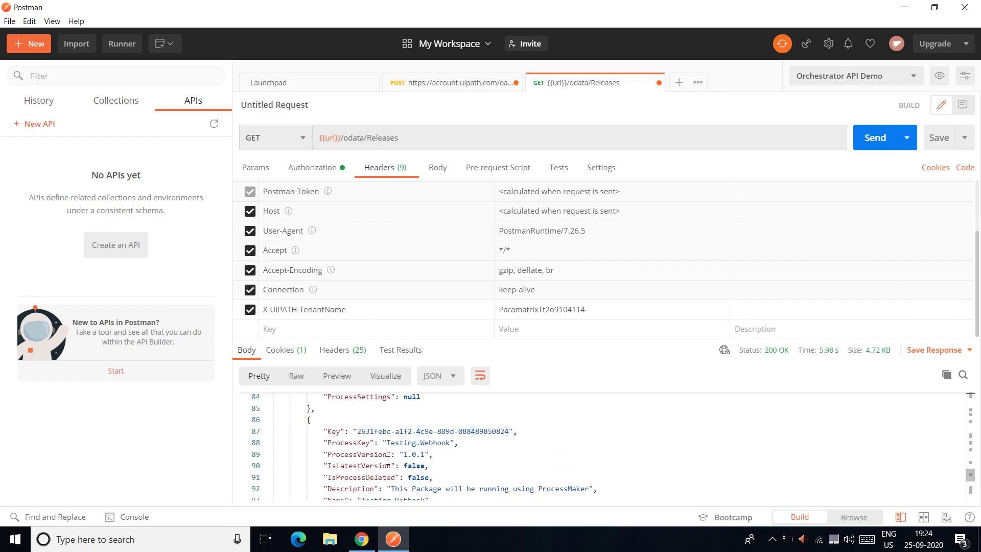
left_click_drag(388, 443, 444, 446)
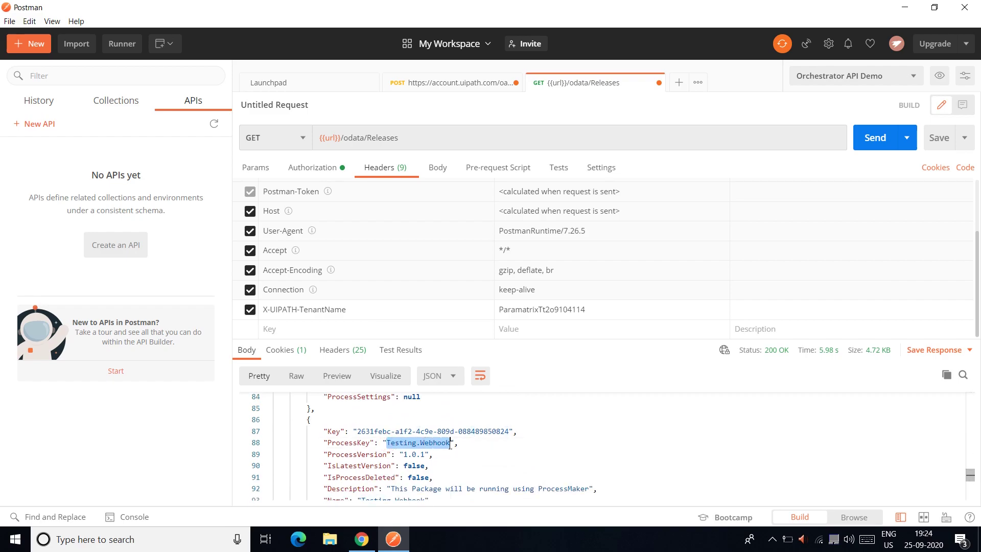
left_click(500, 448)
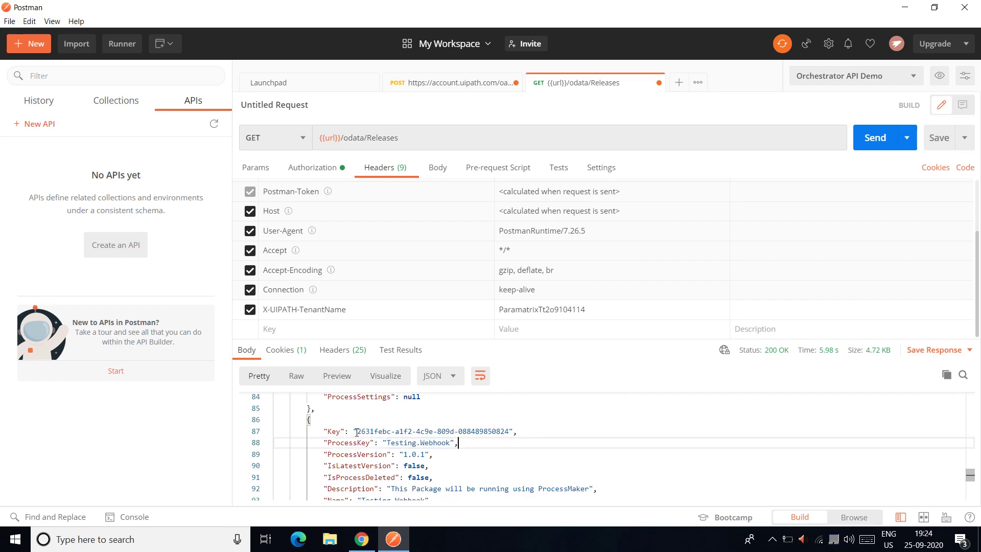
left_click_drag(357, 432, 510, 433)
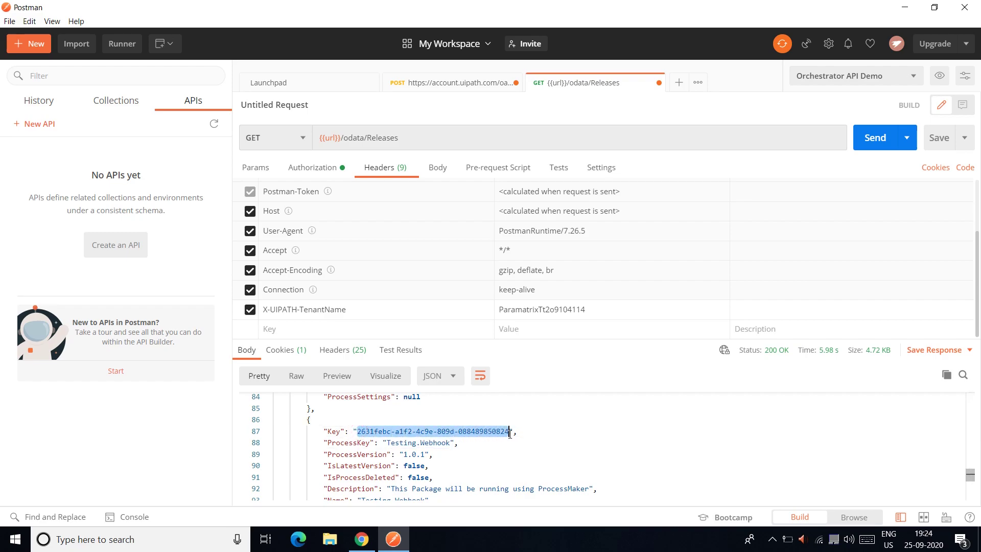
Open a new GET request and set its URL to {{url}}/odata/Robots, copied from the Robots - Get all entry of the Orchestrator API documentation in Chrome
left_click(515, 433)
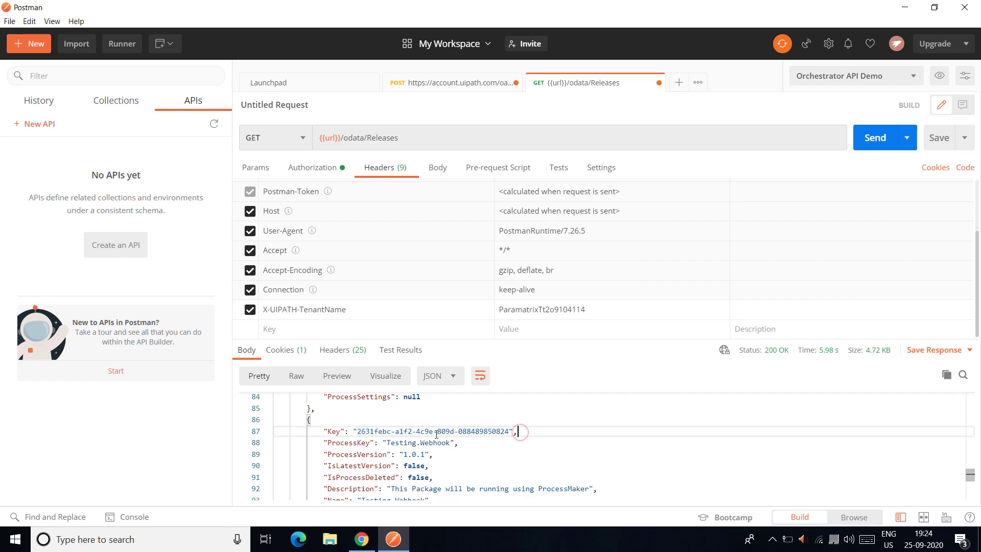
left_click(679, 84)
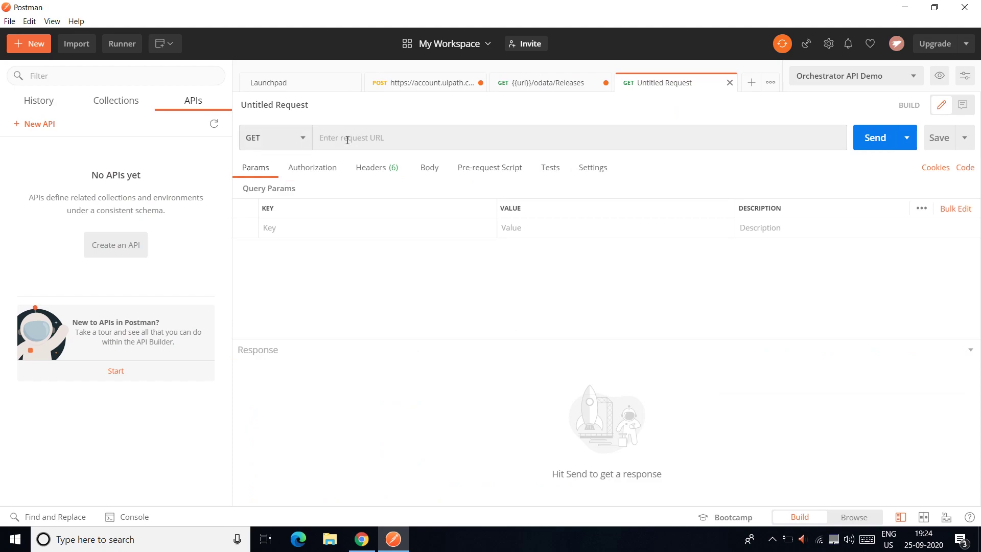
key("alt+Tab")
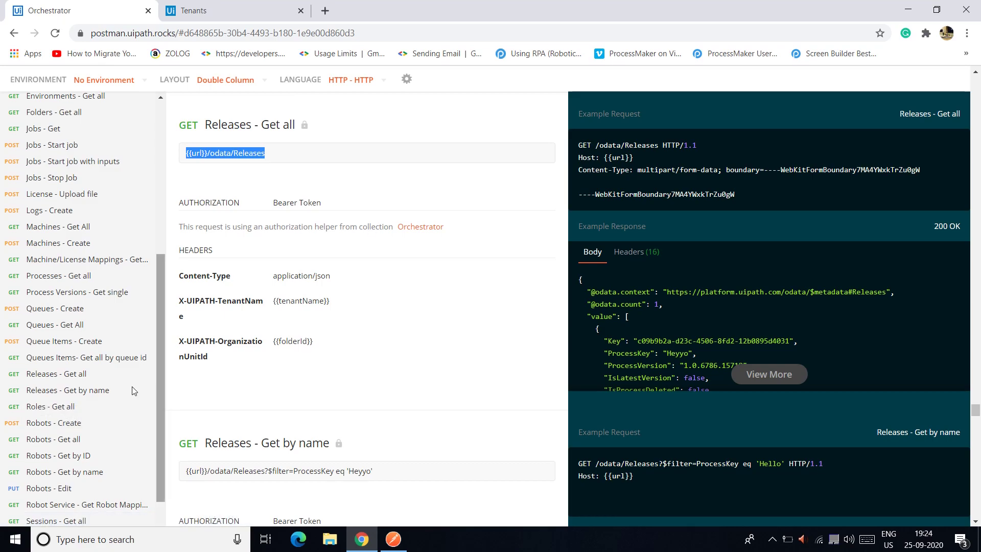
left_click(51, 441)
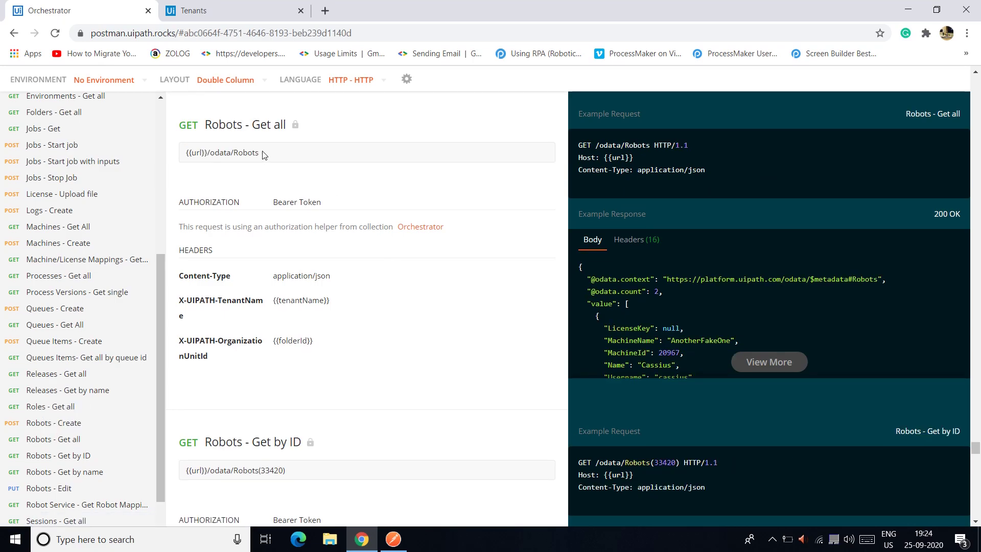
left_click_drag(261, 155, 185, 154)
key("ctrl+c")
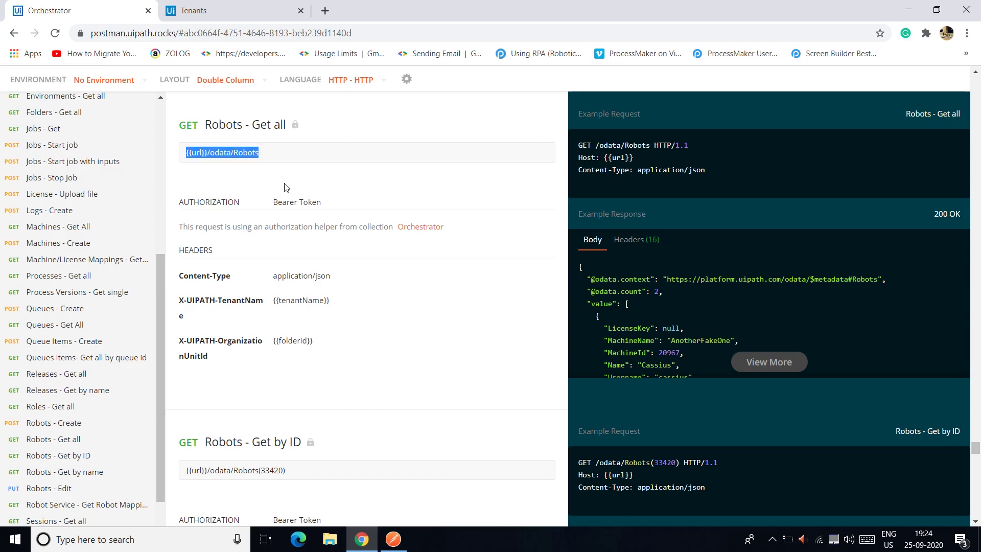
key("alt+Tab")
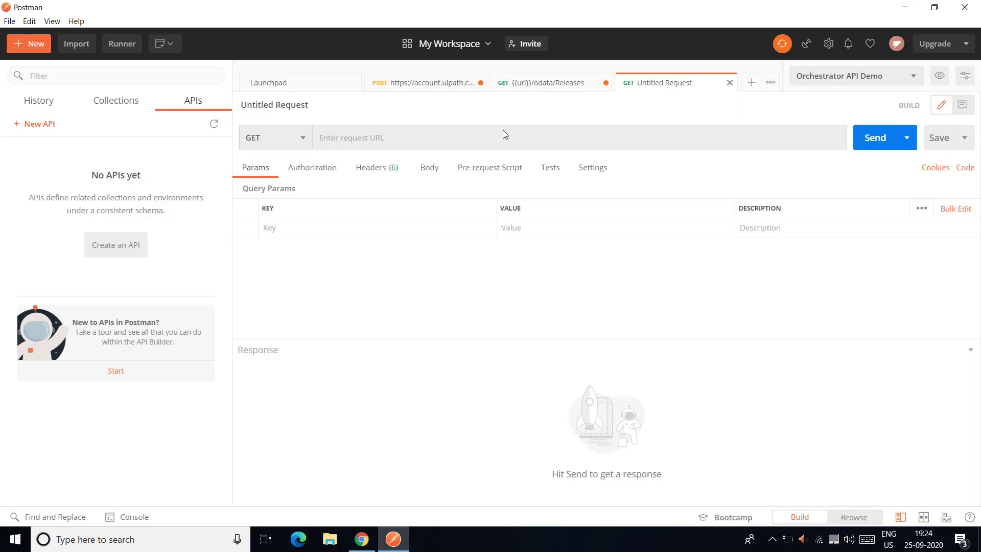
left_click(363, 141)
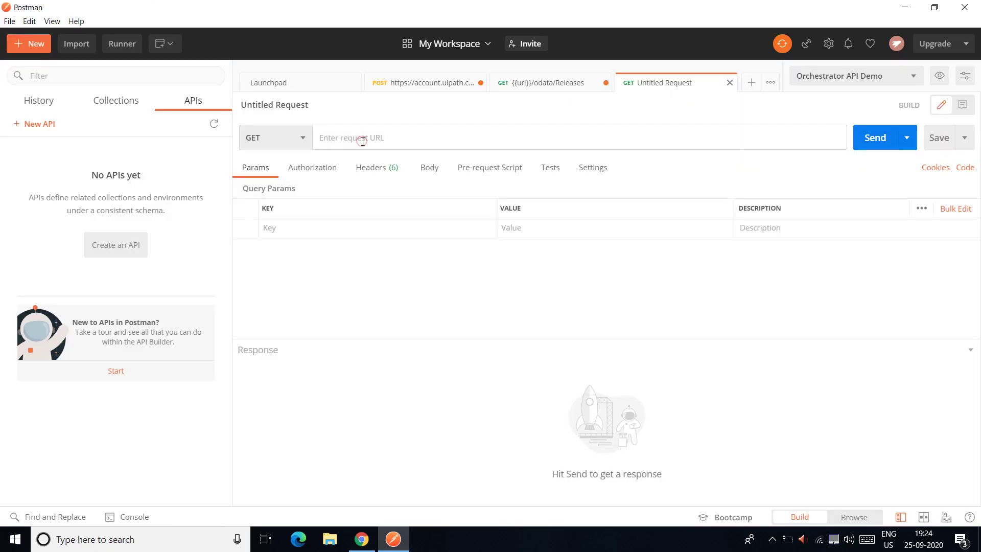
key("ctrl+v")
Set the Robots request's authorization type to Bearer Token
left_click(313, 168)
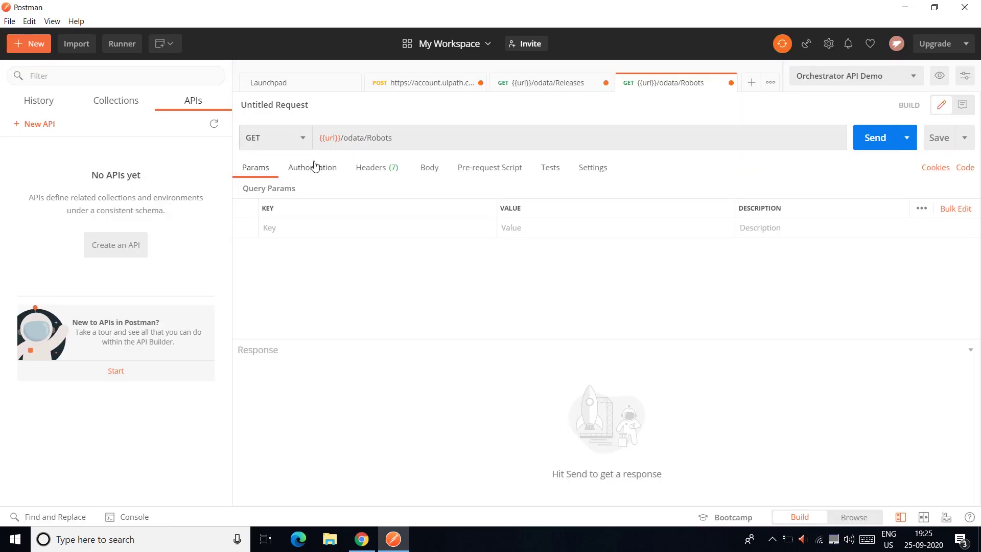
left_click(387, 214)
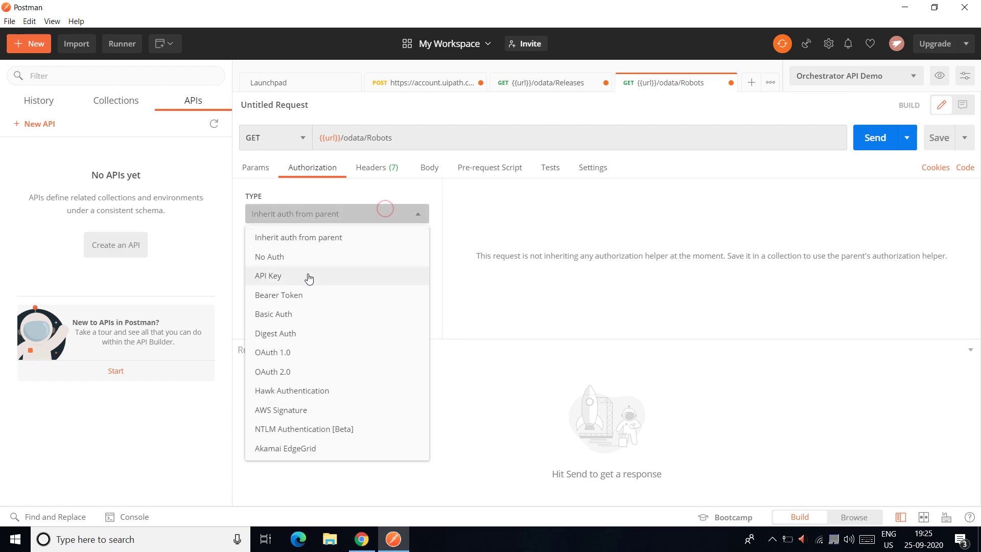
left_click(293, 296)
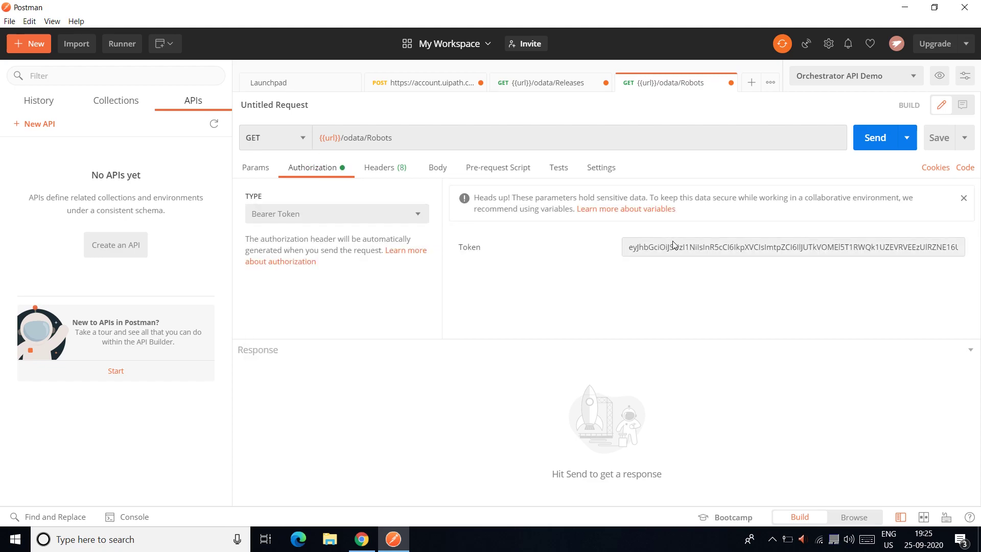
Add a header with the key X-UIPATH-TenantName, copied from the Releases request, to the Robots request
left_click(383, 172)
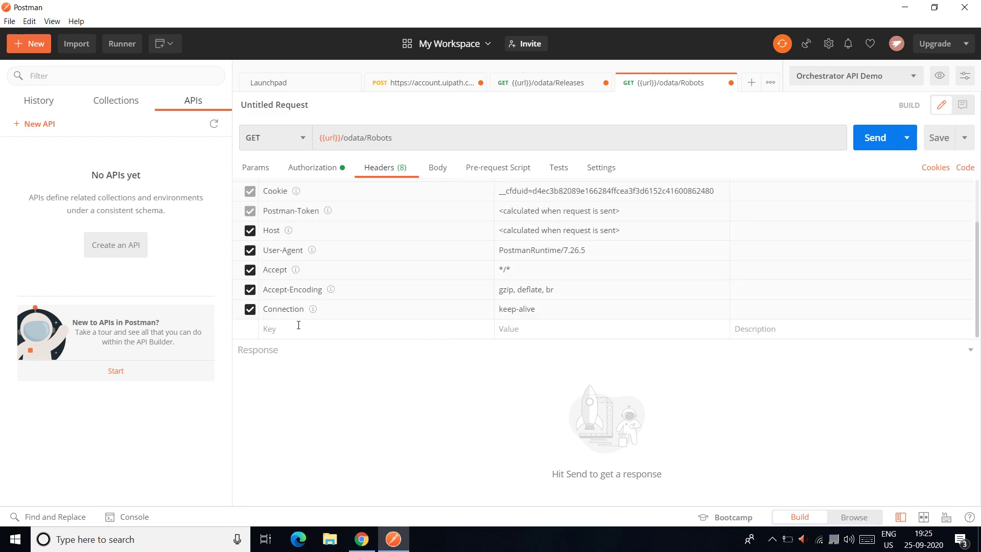
key("ctrl+shift+Tab")
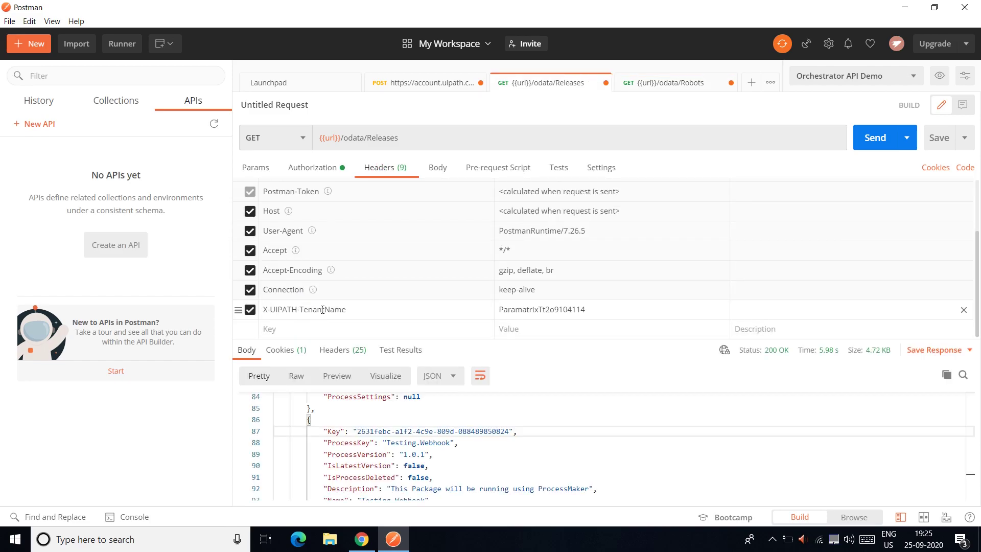
left_click(317, 310)
double_click(350, 309)
key("ctrl+c")
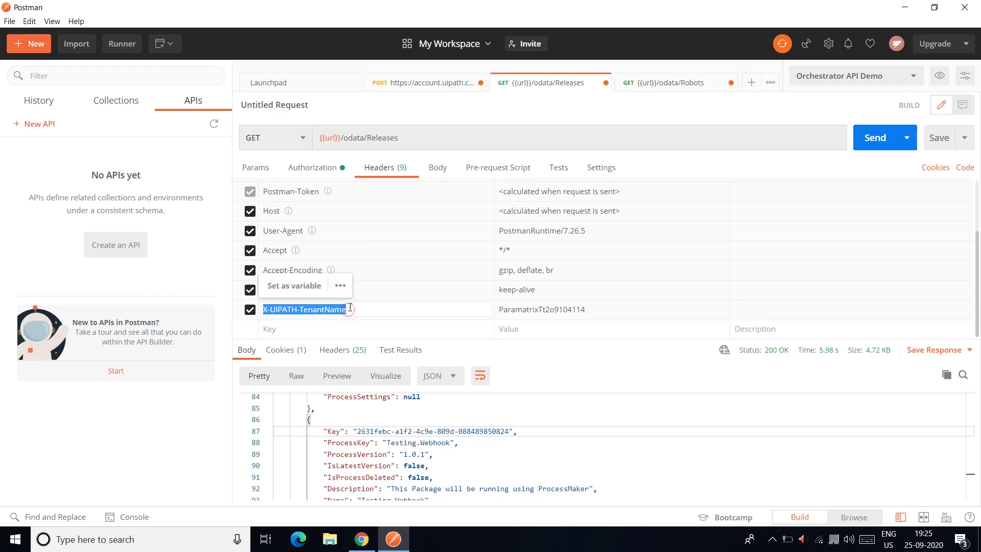
key("ctrl+Tab")
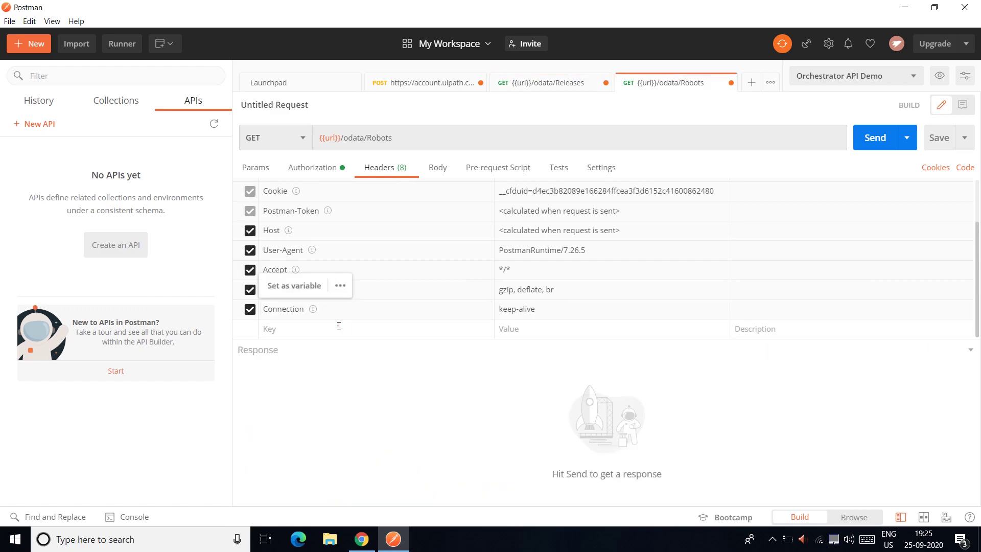
left_click(339, 326)
key("ctrl+v")
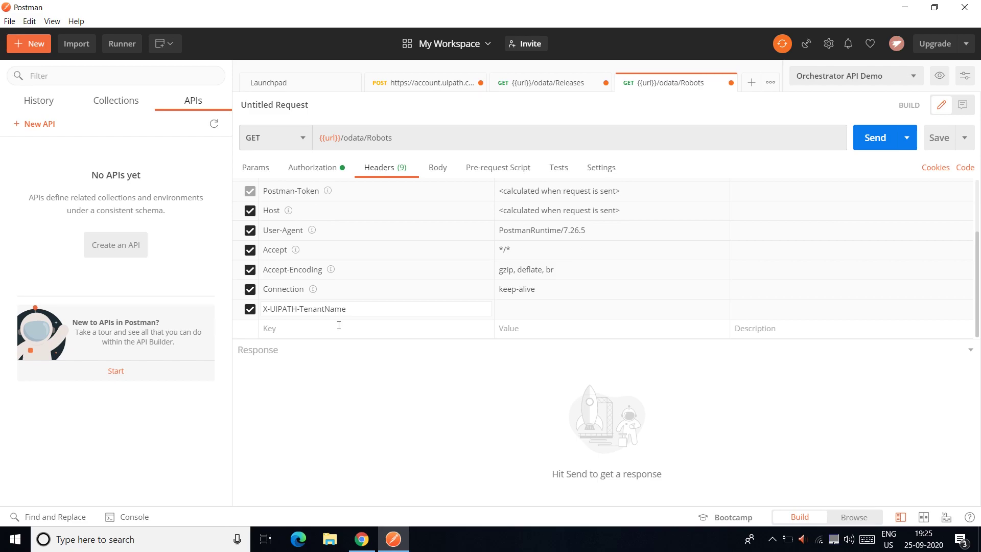
Set the Robots request's X-UIPATH-TenantName value to the tenant logical name copied from the Releases request's headers
key("ctrl+shift+Tab")
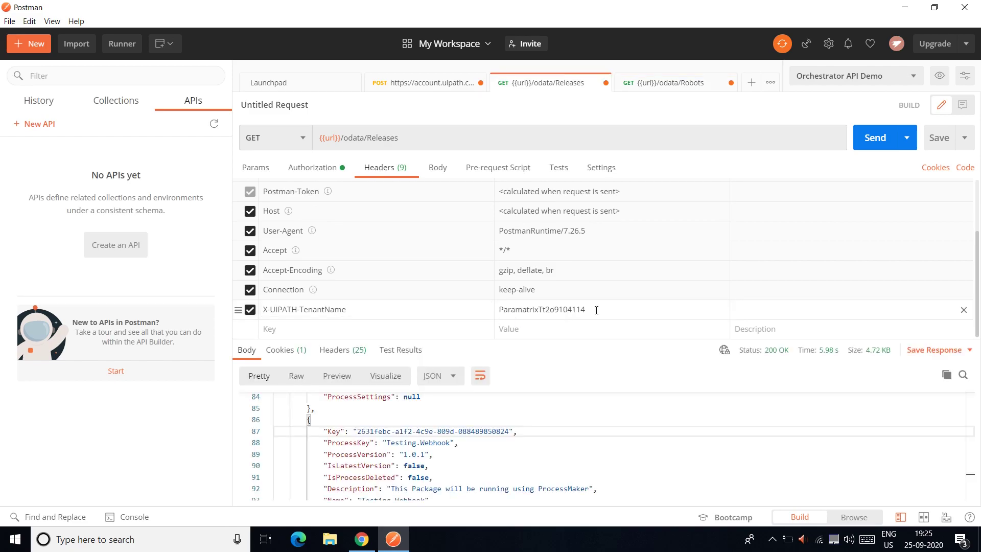
double_click(596, 310)
key("ctrl+c")
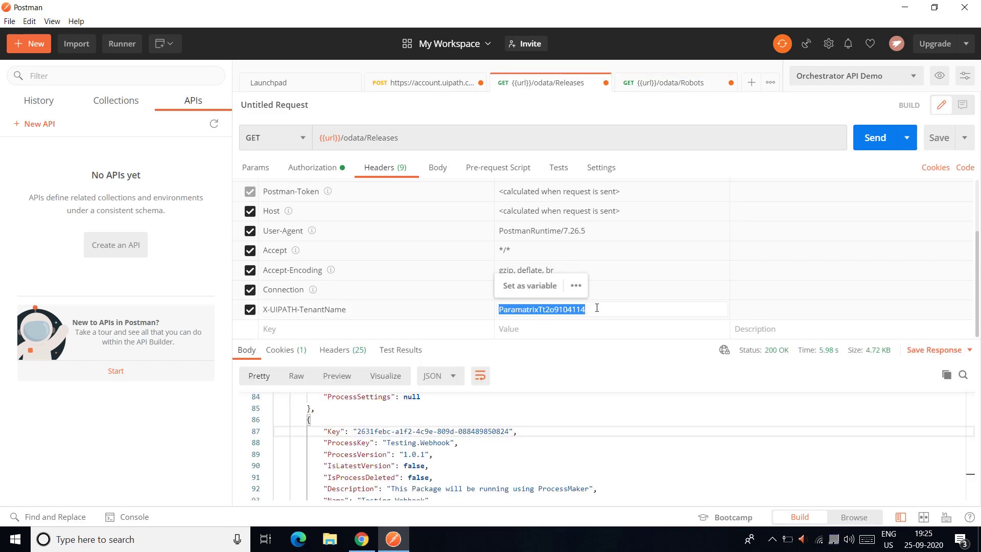
key("ctrl+Tab")
left_click(579, 305)
key("ctrl+v")
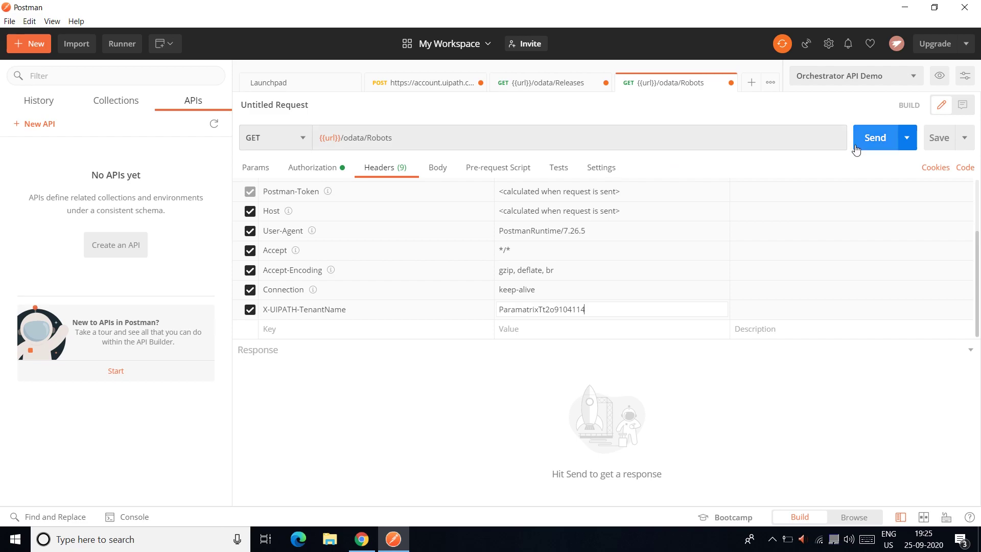
Send the Robots GET request and select the Id of the Home Laptop robot in the response
left_click(875, 137)
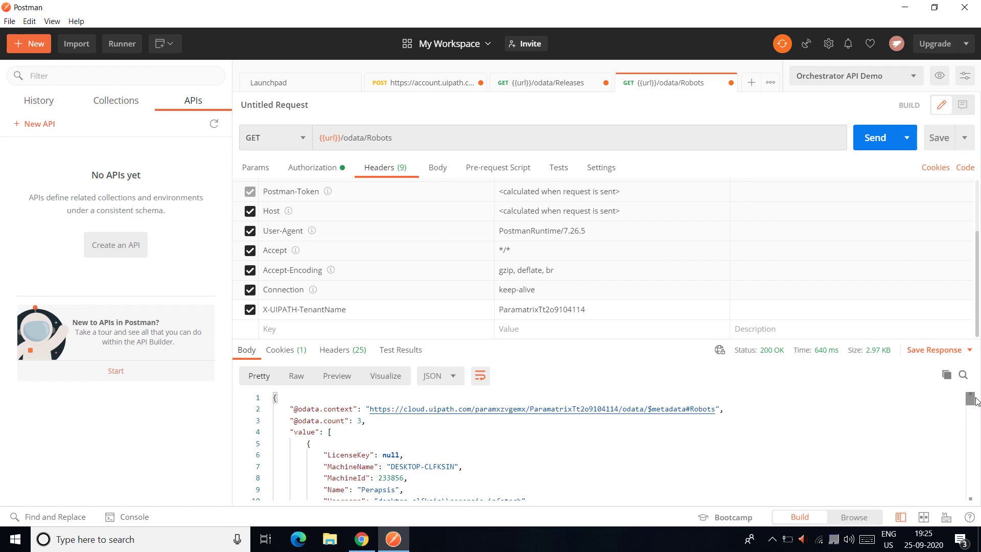
left_click_drag(970, 400, 971, 475)
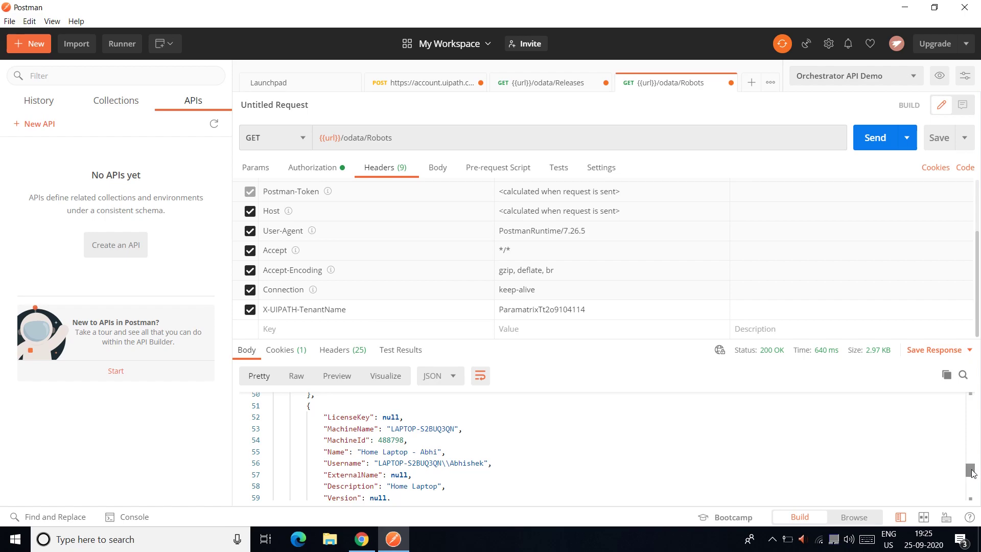
left_click_drag(972, 473, 971, 496)
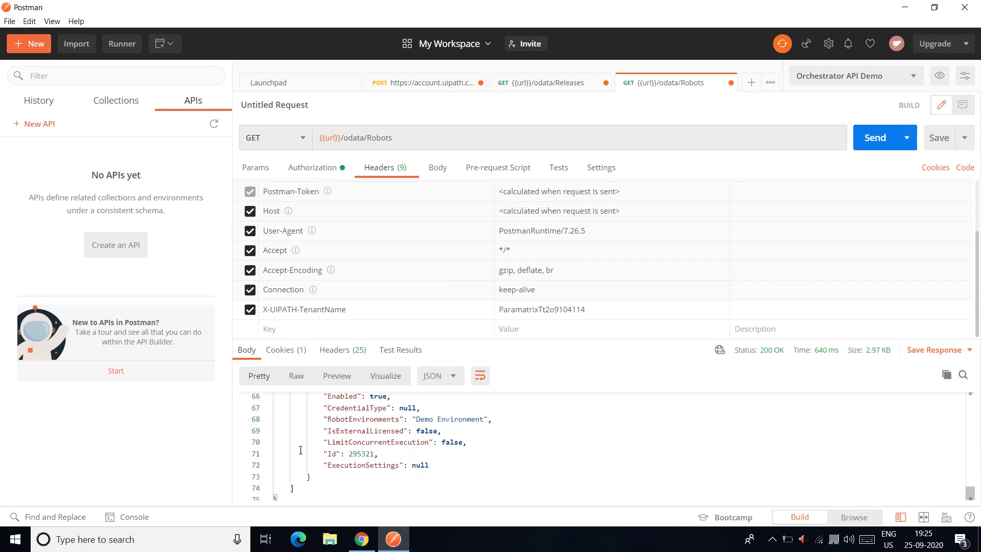
double_click(360, 455)
Search Windows for UiPath Assistant and launch it
left_click(773, 540)
left_click(773, 539)
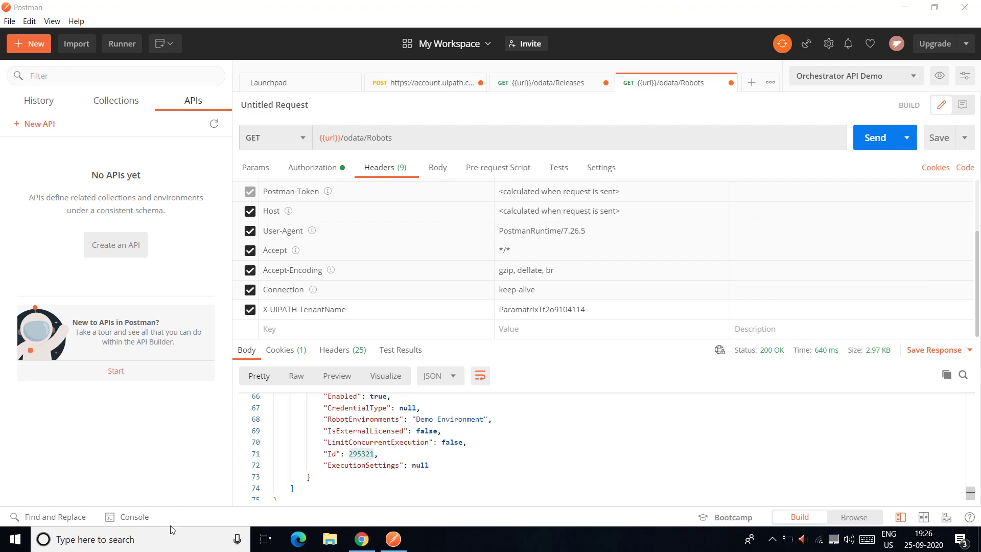
left_click(161, 539)
type("ulPA")
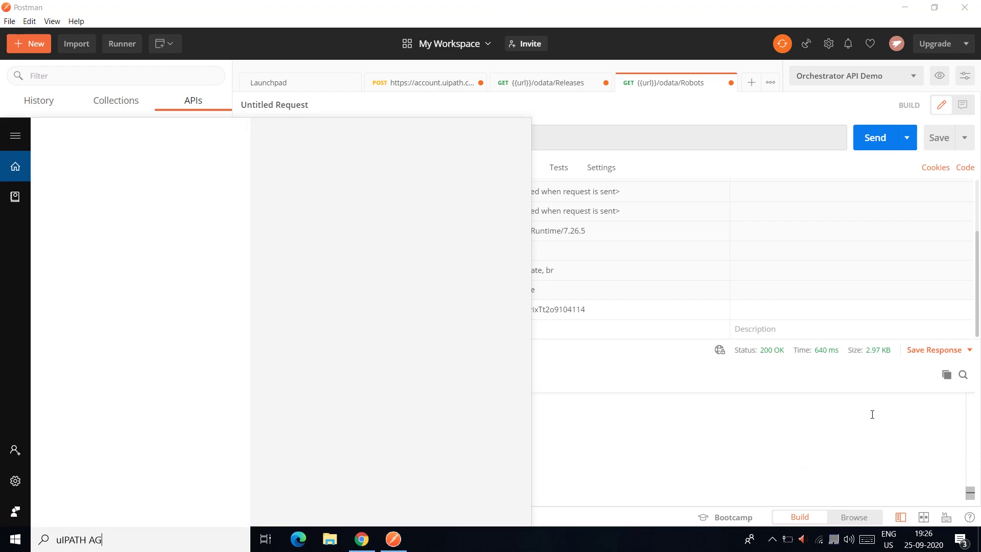
type("TH AGE")
key("BackSpace")
key("BackSpace")
key("BackSpace")
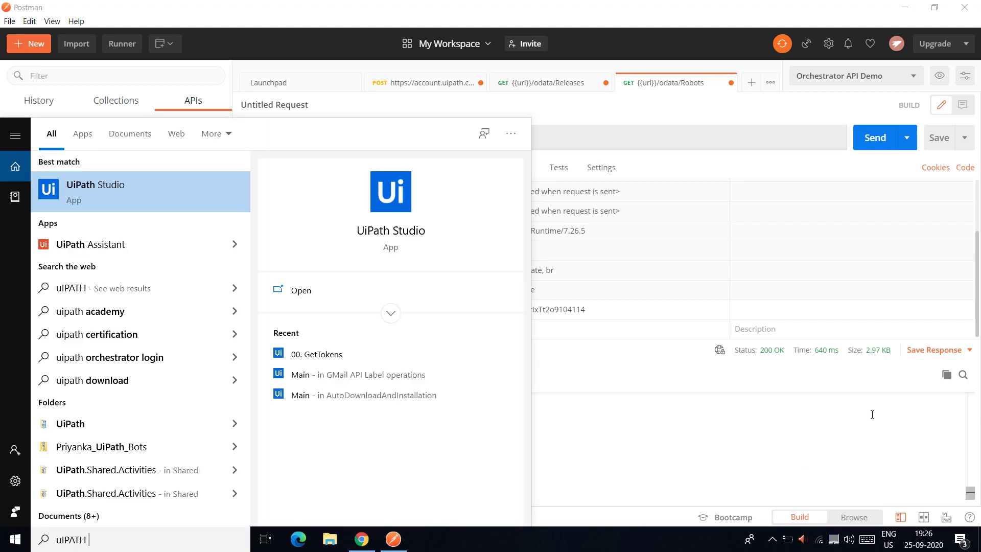
type("AS")
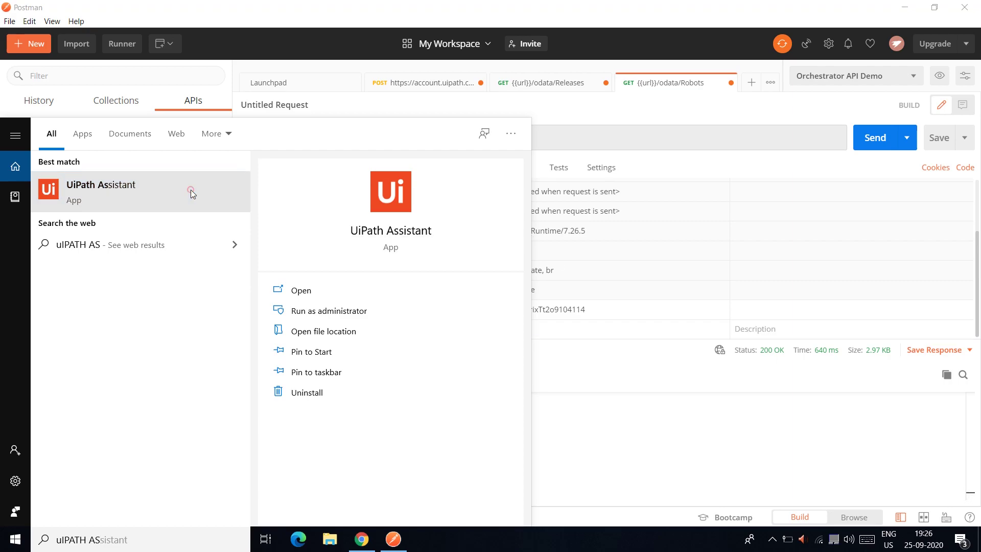
left_click(191, 189)
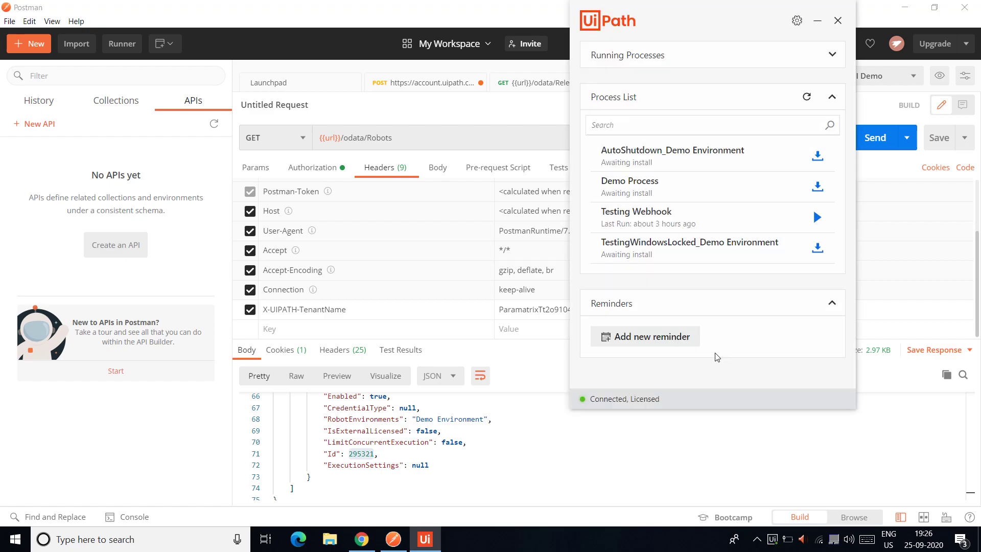
Run the Testing Webhook process from UiPath Assistant, dismiss its message box and minimize the Assistant
mouse_move(620, 221)
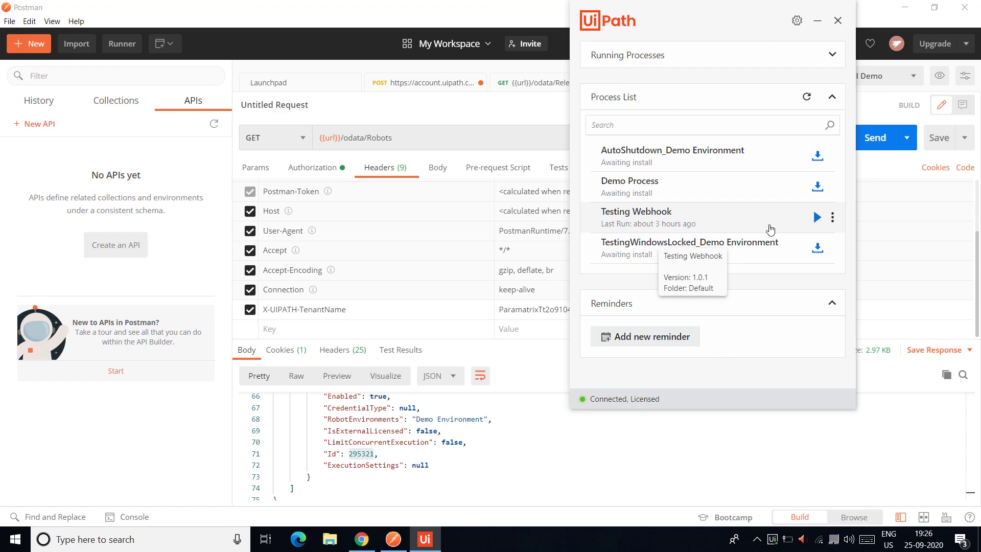
left_click(816, 219)
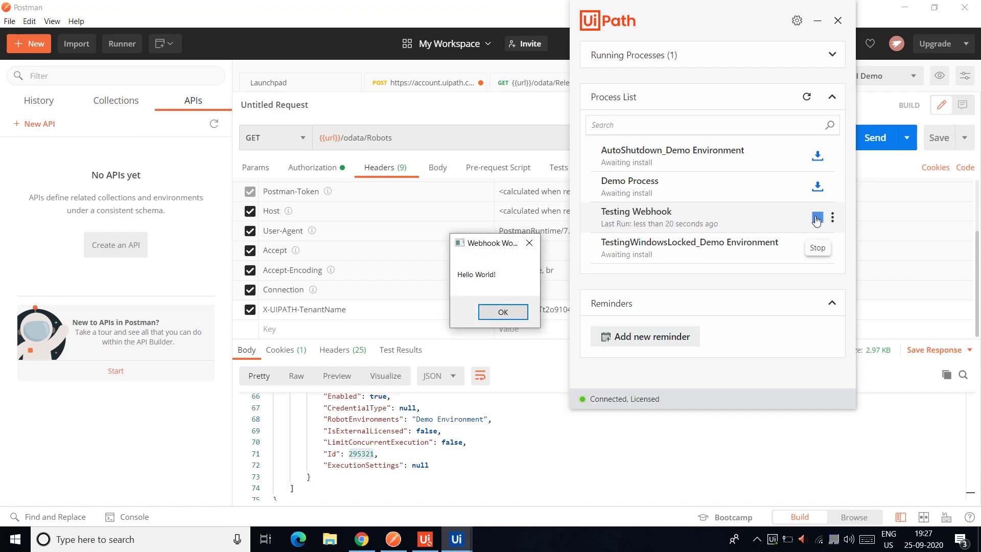
left_click(503, 313)
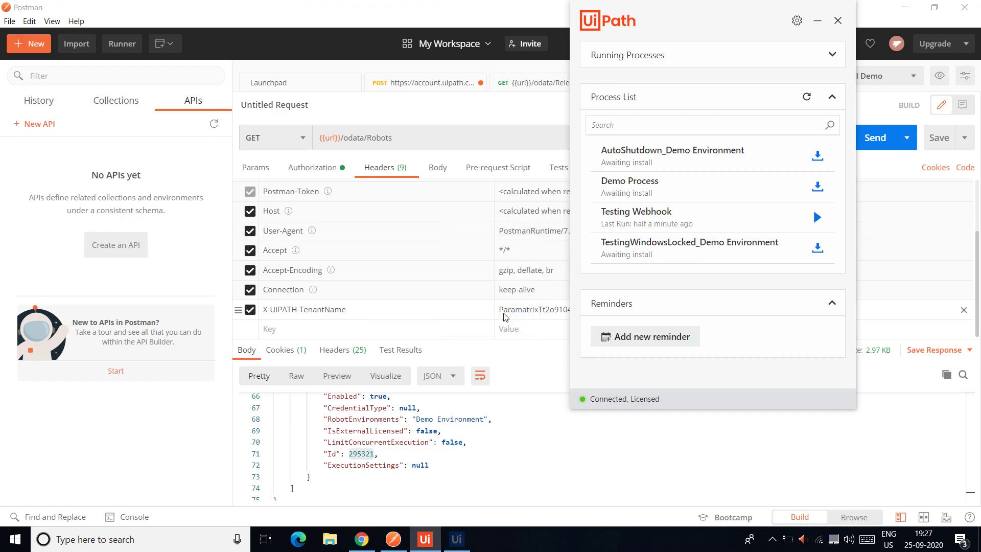
left_click(820, 24)
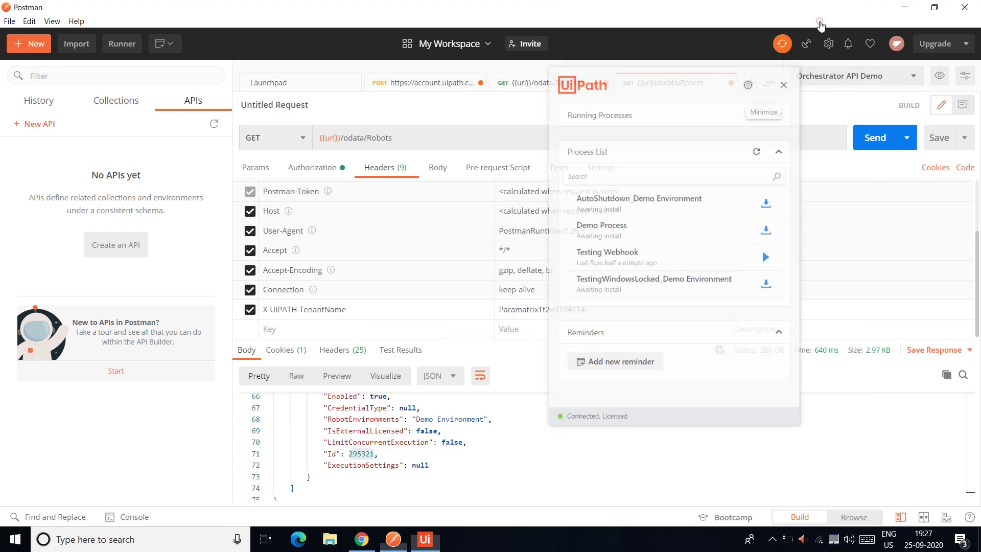
Create a new request, then switch to Chrome and open the "Jobs - Start job" entry in the Orchestrator API documentation
left_click(752, 84)
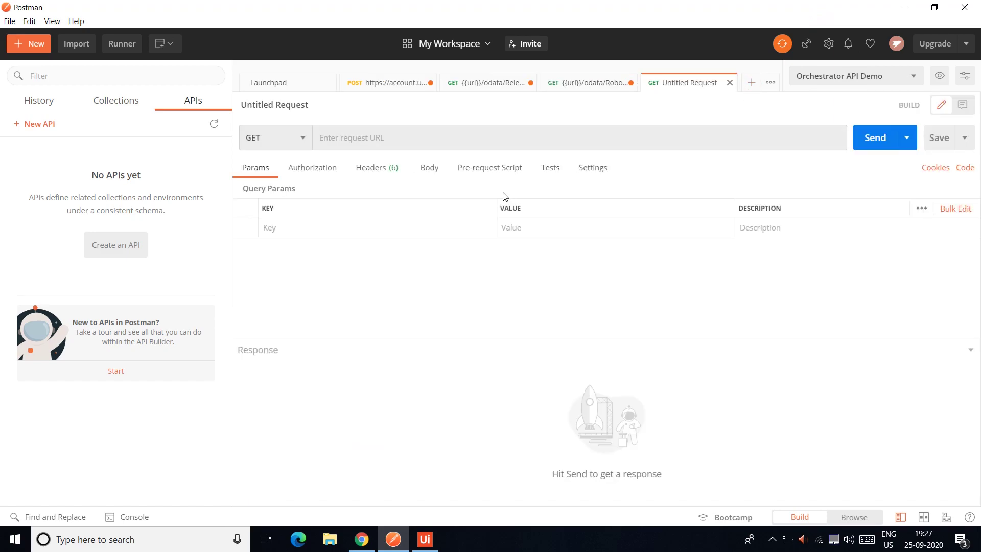
key("alt+Tab")
key("alt+Tab")
key("Tab")
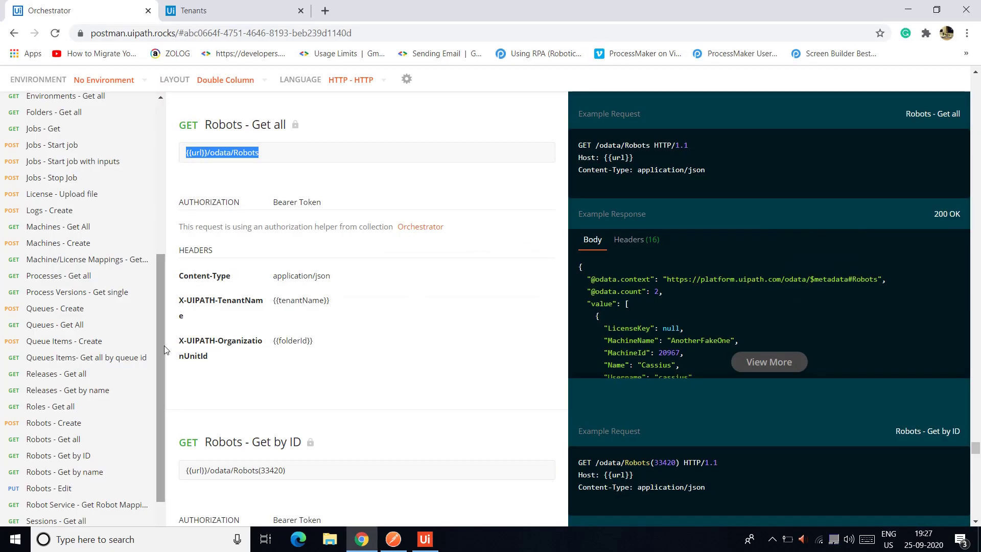
scroll(160, 335, "up", 1)
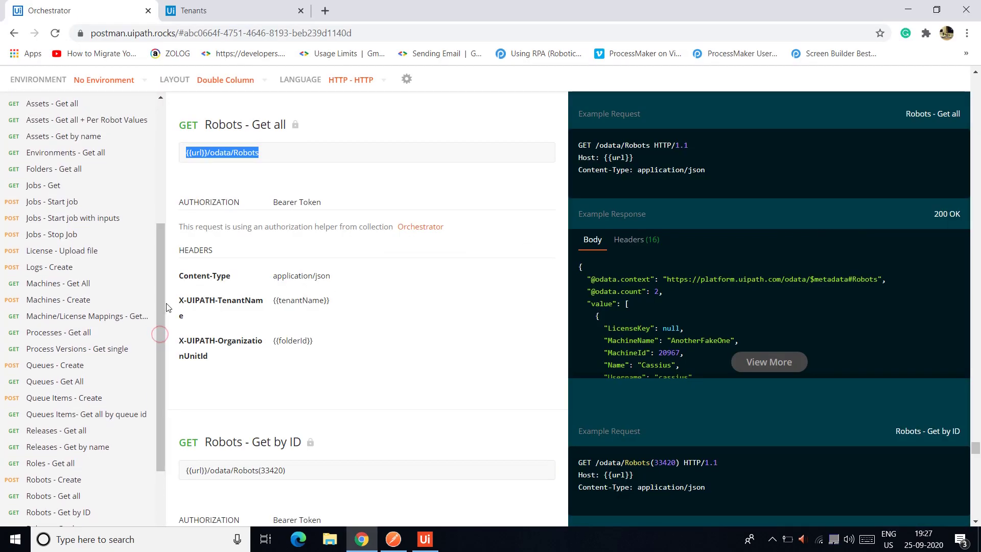
left_click(55, 205)
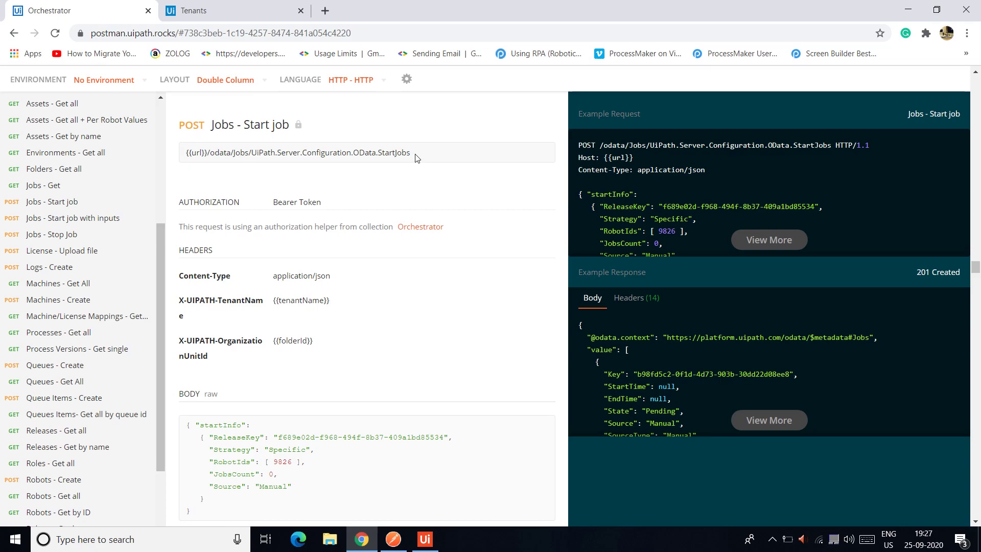
Copy the documented StartJobs endpoint into the new request's URL in Postman and set its method to POST
left_click_drag(410, 155, 180, 162)
key("ctrl+c")
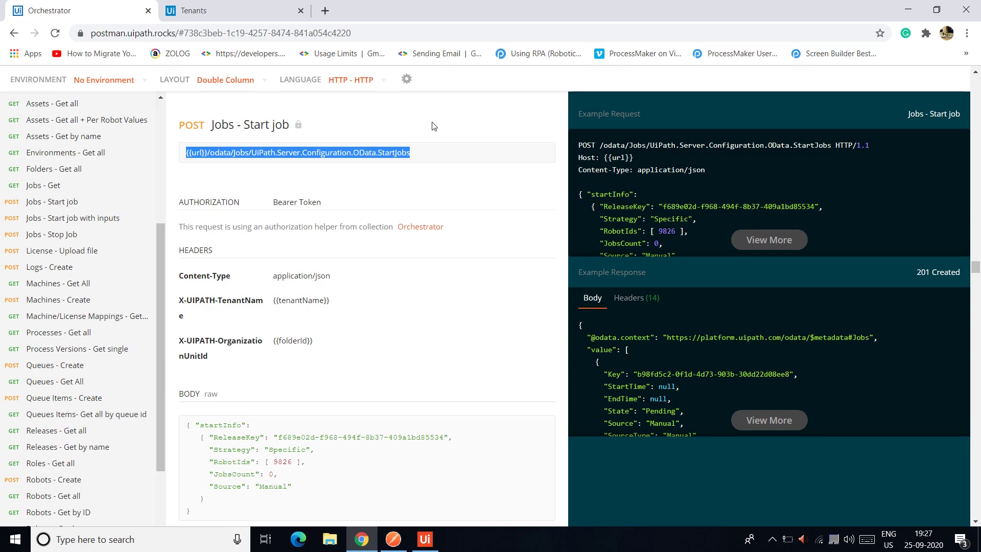
key("alt+Tab")
key("alt+Tab")
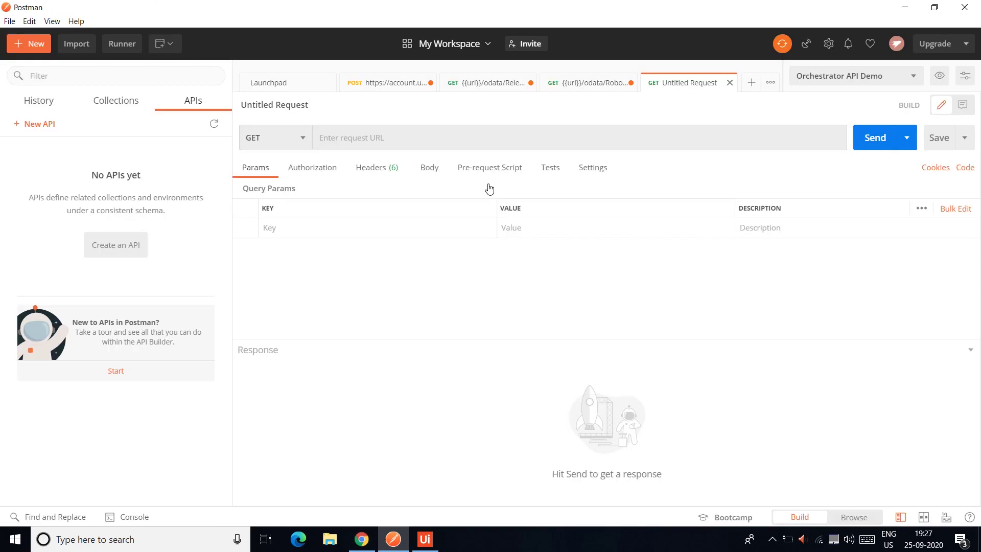
left_click(395, 139)
key("ctrl+v")
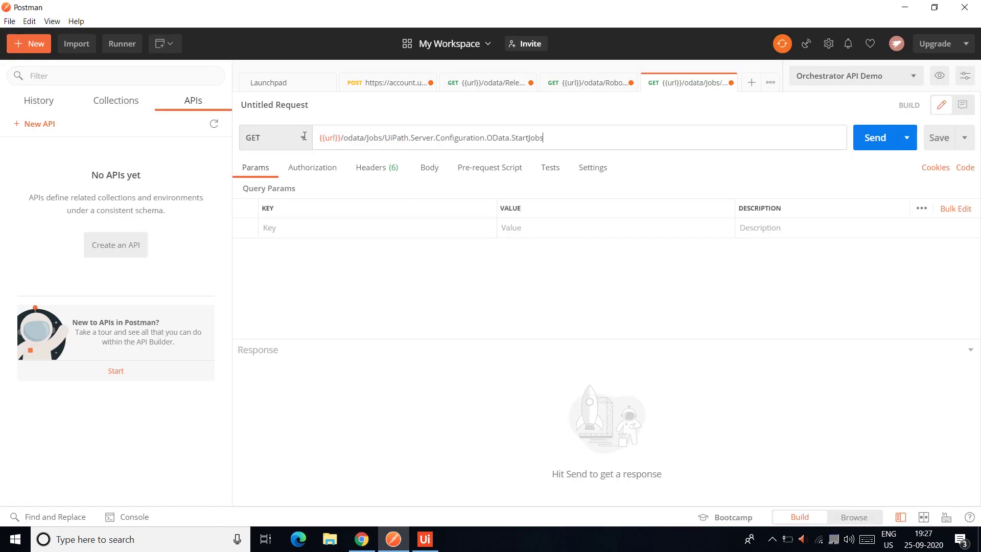
left_click(304, 136)
left_click(258, 149)
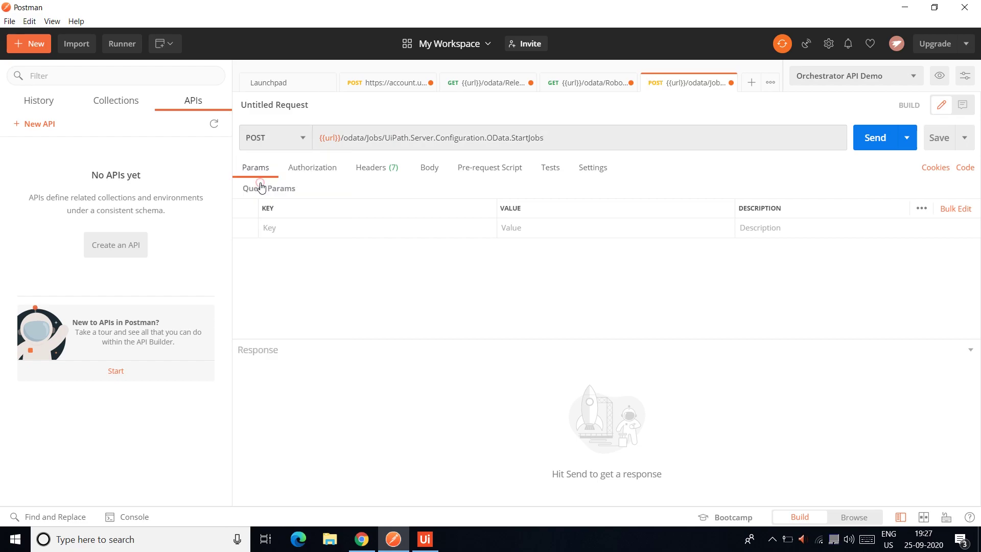
Set the StartJobs request's authorization type to Bearer Token
left_click(323, 168)
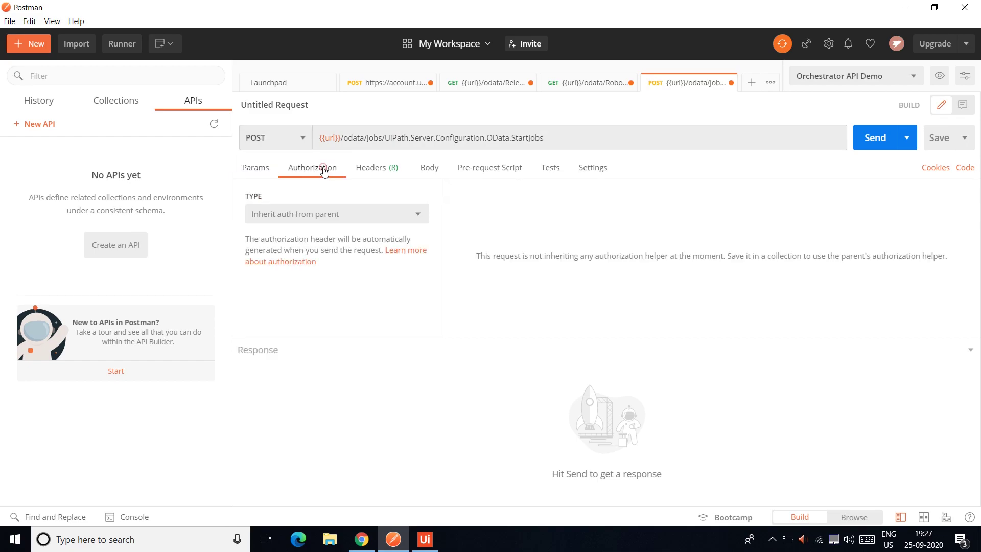
left_click(389, 214)
left_click(313, 297)
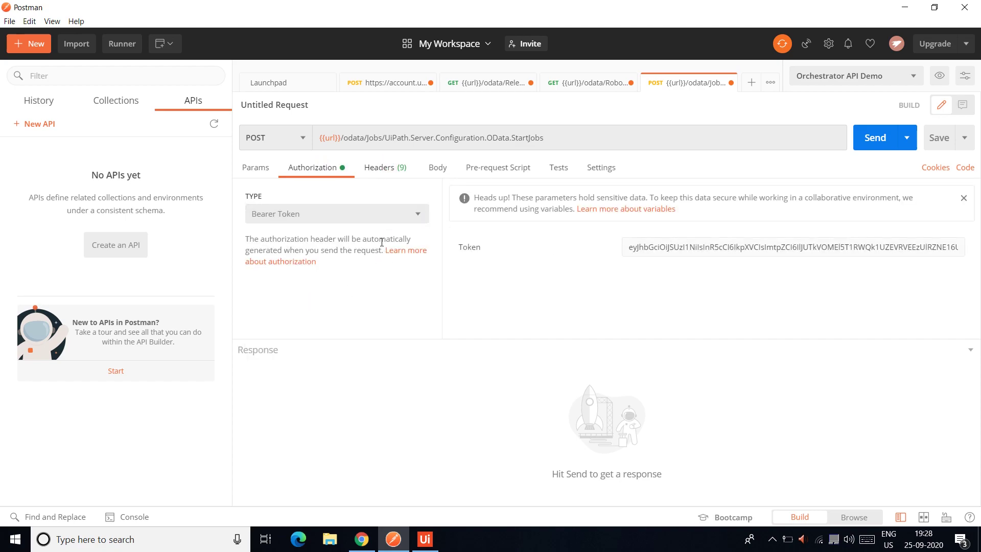
Add an X-UIPATH-TenantName header key to the StartJobs request, copied from the Robots request's headers
left_click(381, 167)
left_click(279, 327)
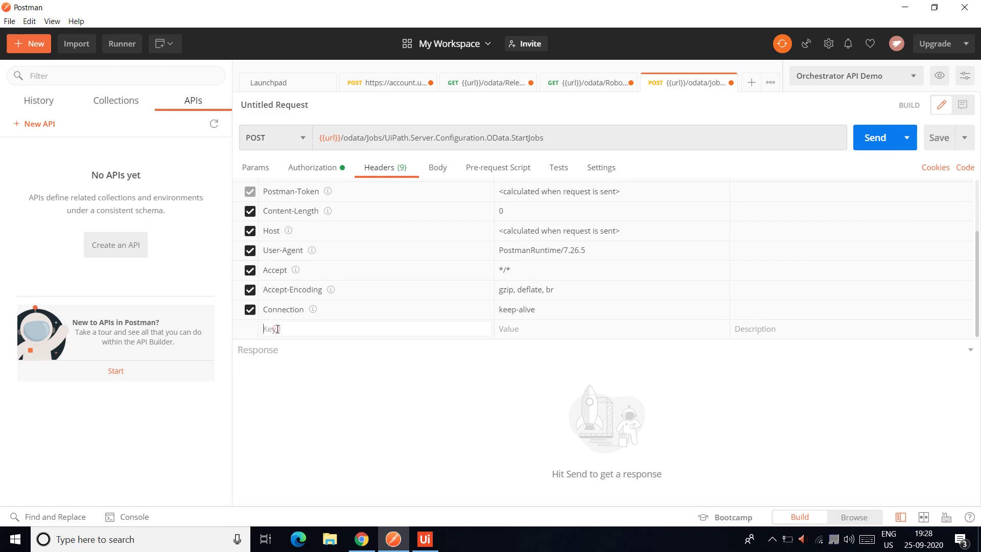
key("ctrl+shift+Tab")
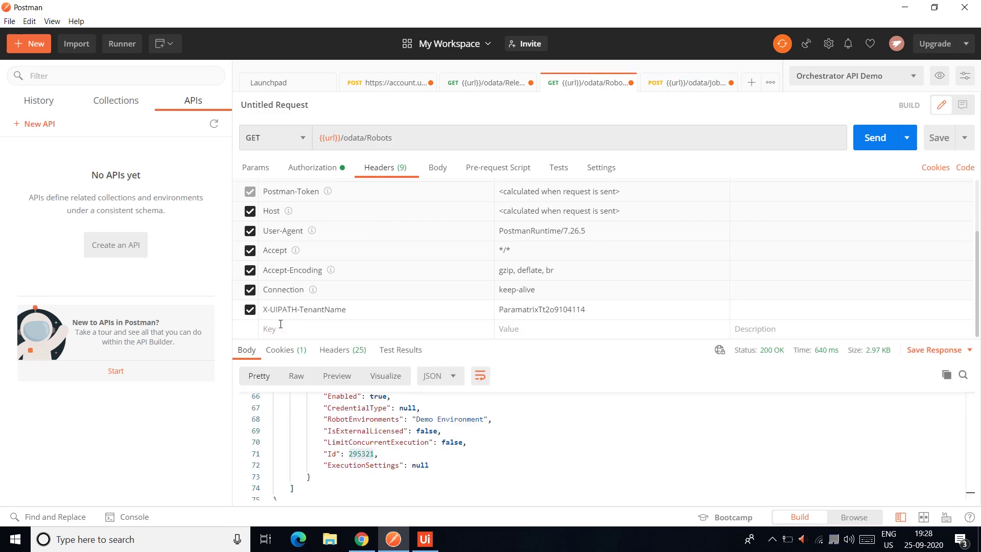
triple_click(360, 311)
key("ctrl+c")
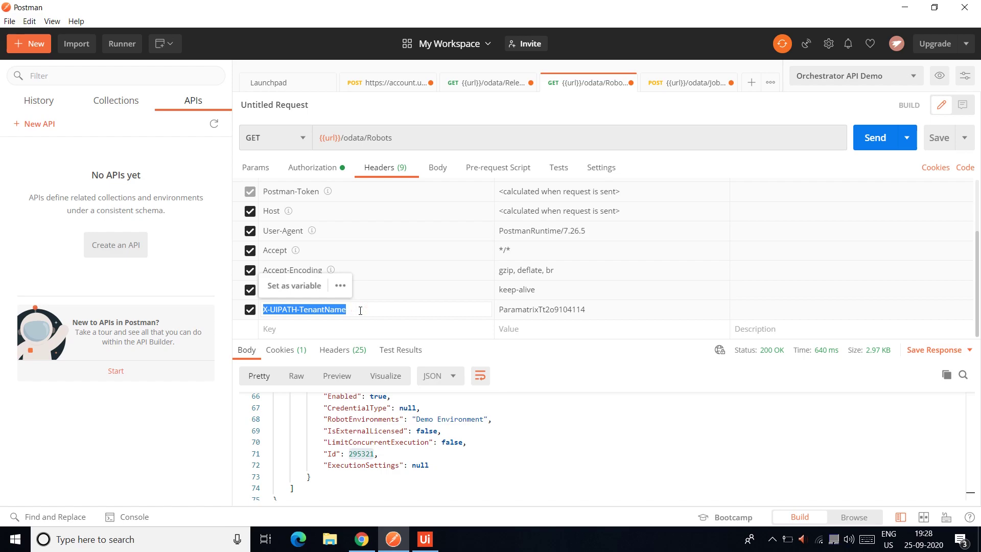
key("ctrl+Tab")
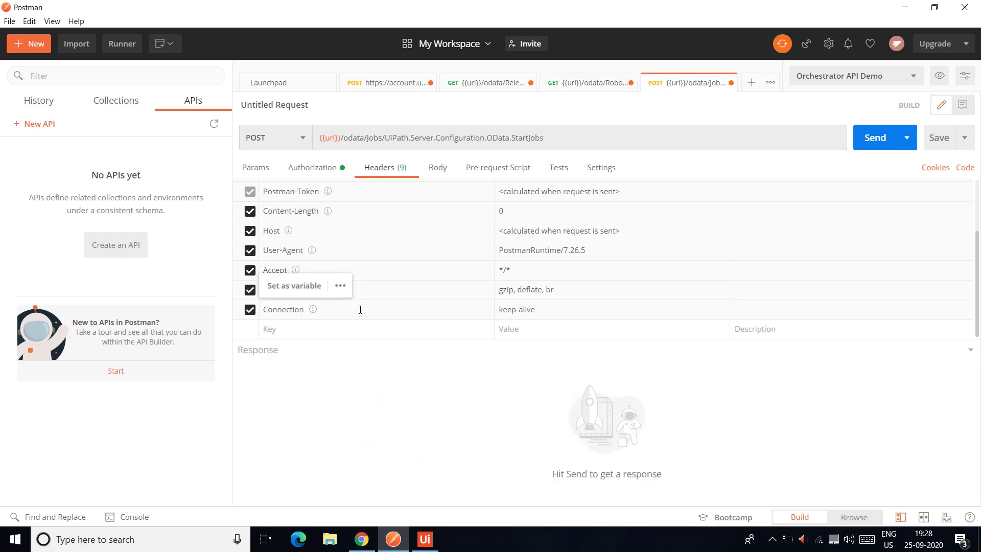
left_click(299, 328)
key("ctrl+v")
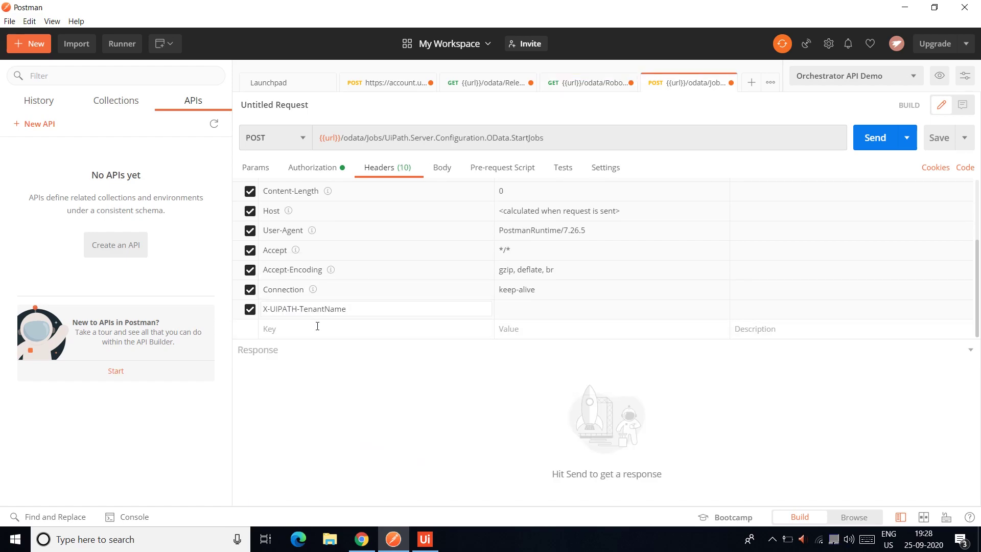
Set the StartJobs request's X-UIPATH-TenantName value to the tenant logical name copied from the Robots request
key("ctrl+shift+Tab")
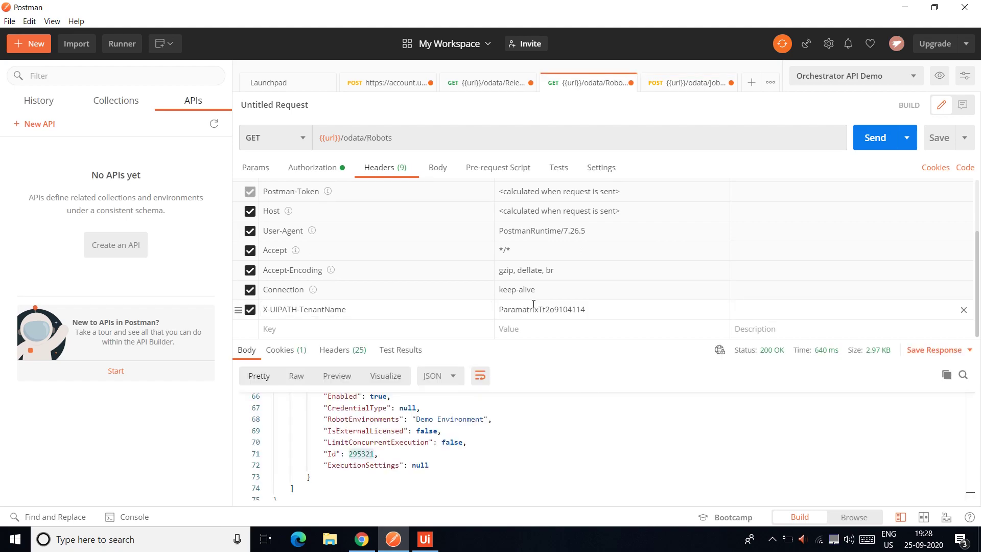
double_click(595, 309)
key("ctrl+c")
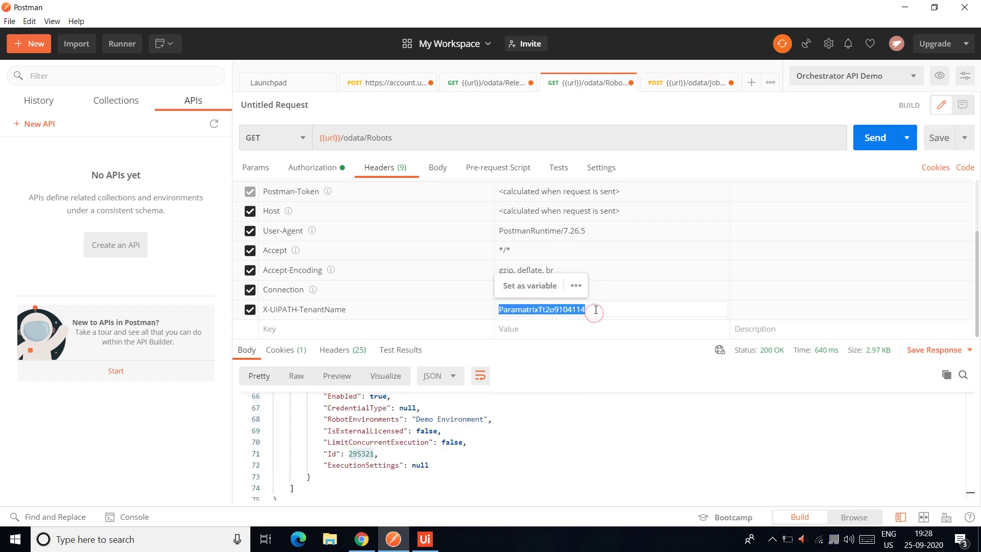
key("ctrl+Tab")
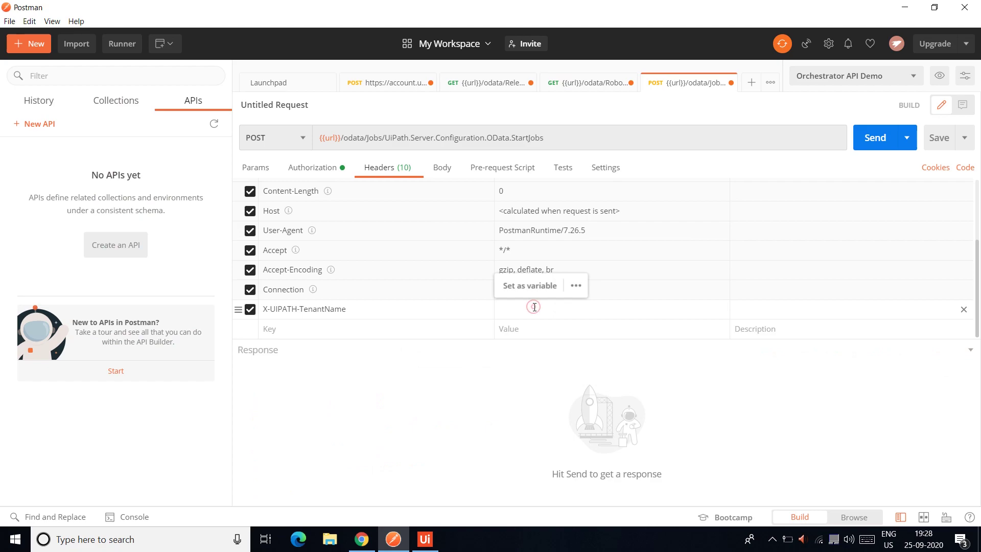
left_click(533, 308)
key("ctrl+v")
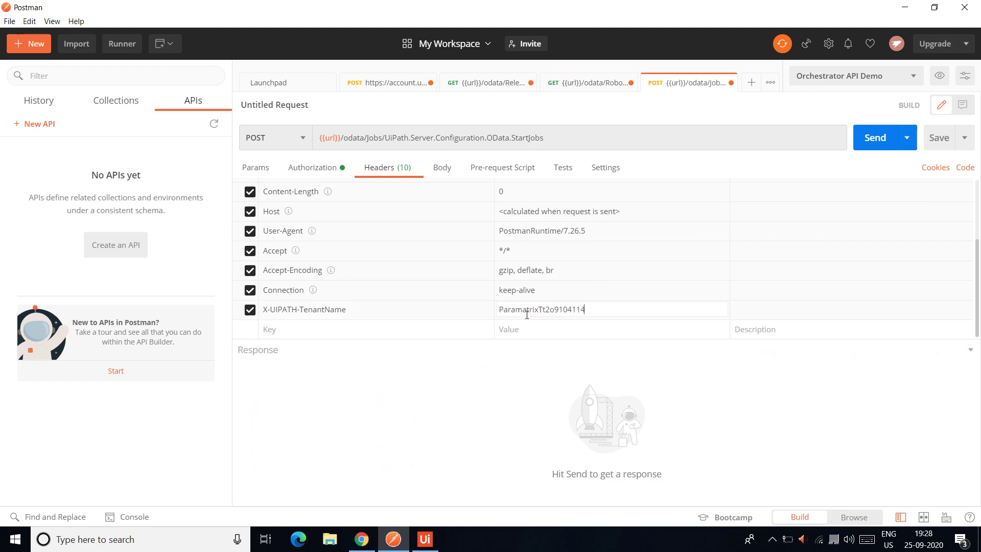
Open the StartJobs request's body settings, then copy the sample startInfo JSON from the Start job documentation in Chrome
left_click(443, 170)
key("alt+Tab")
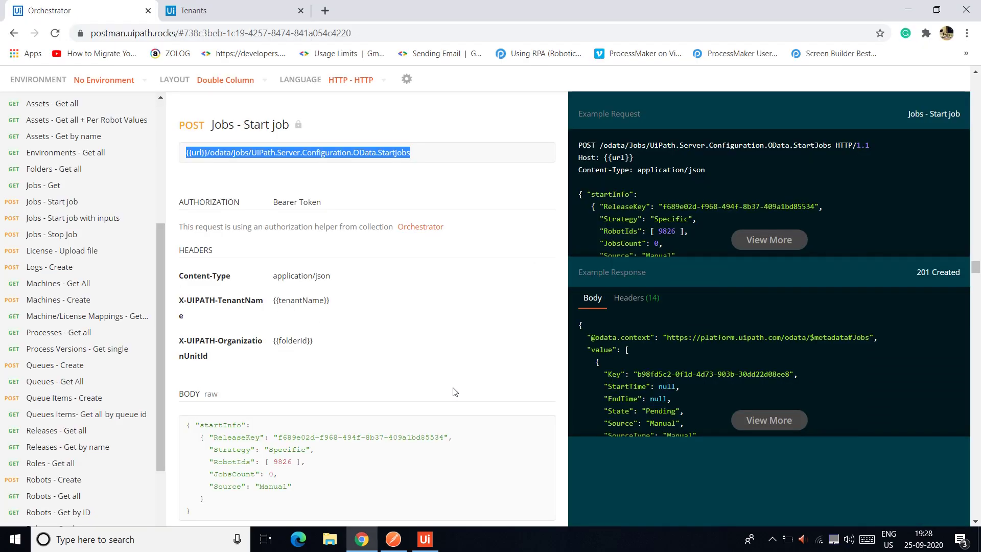
left_click(316, 373)
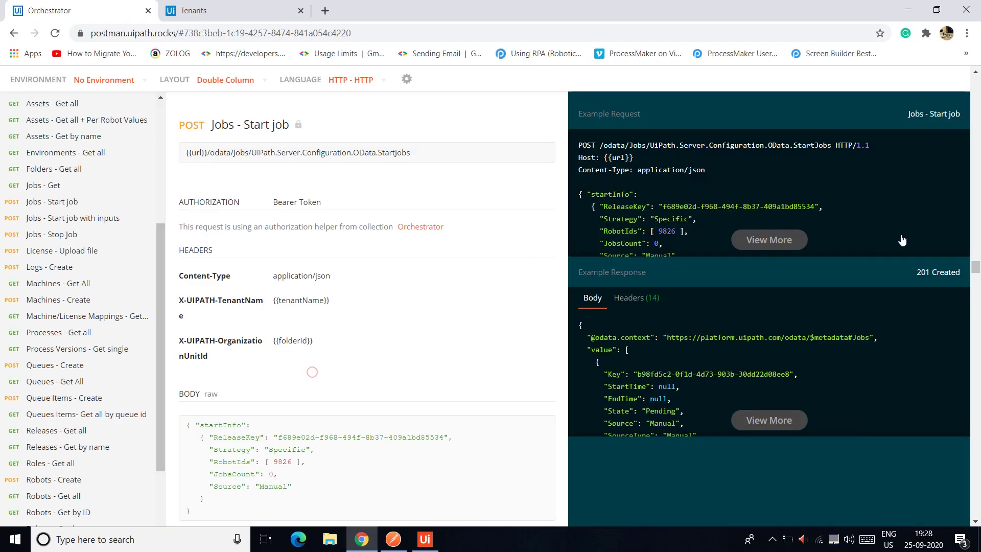
scroll(975, 270, "down", 3)
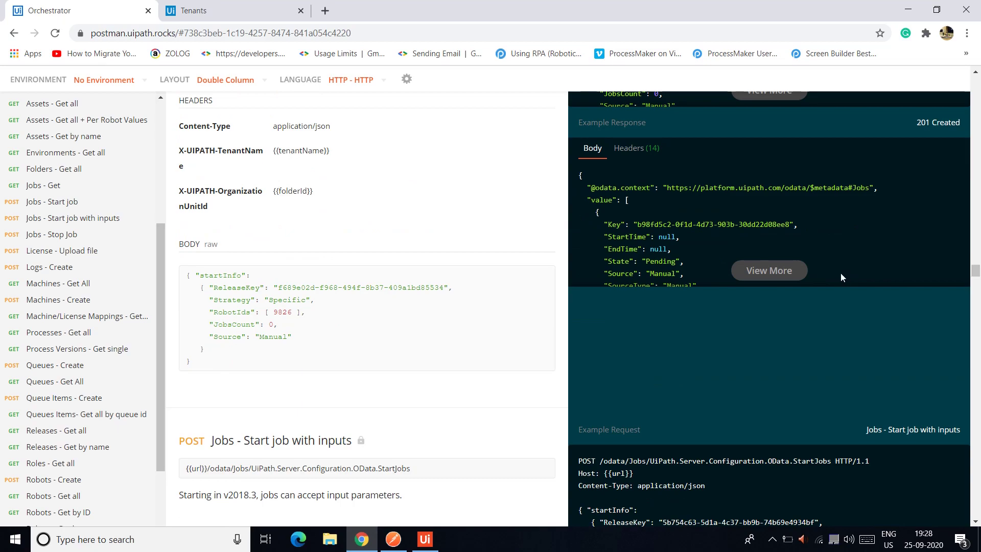
left_click_drag(187, 277, 204, 359)
key("ctrl+c")
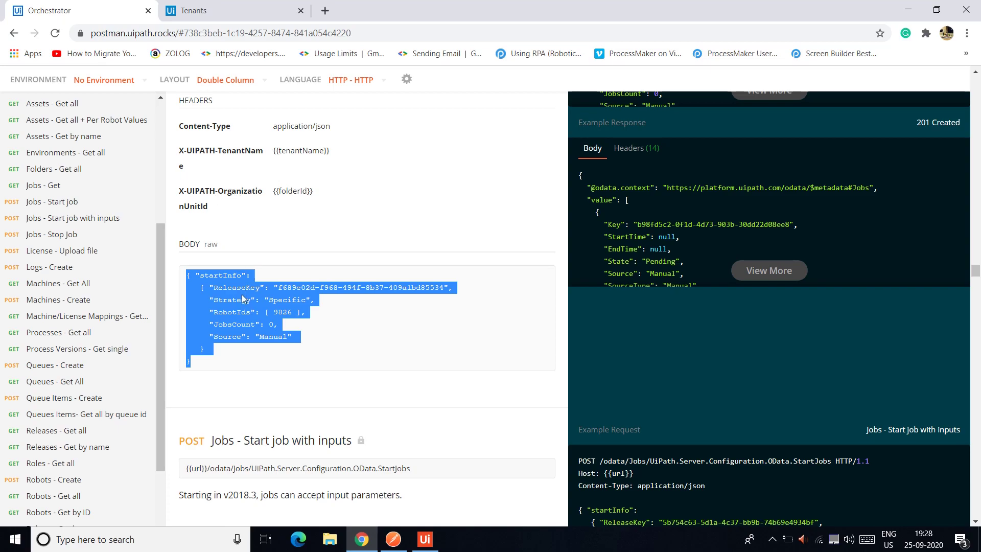
Back in Postman, set the StartJobs request body to raw JSON and paste the copied startInfo sample into it
key("alt+Tab")
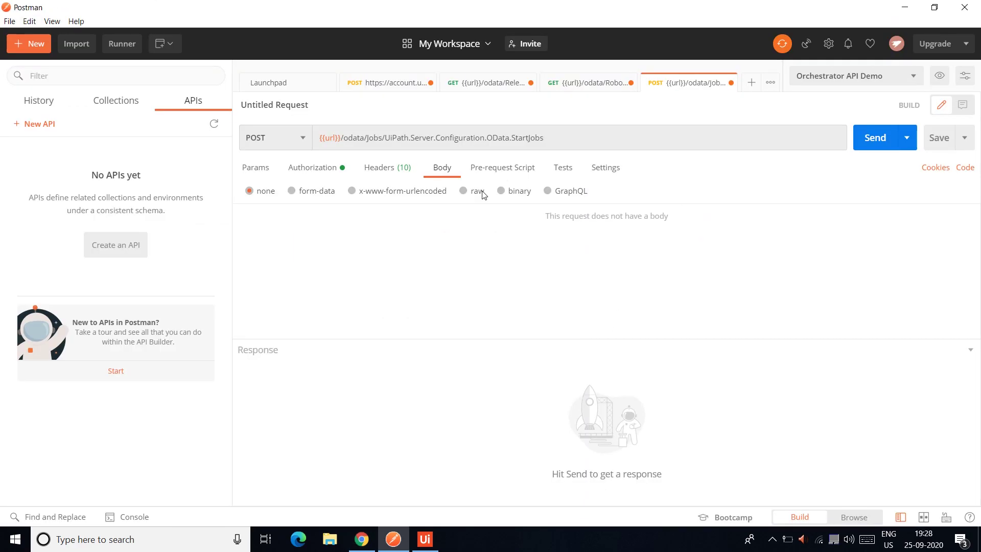
left_click(470, 192)
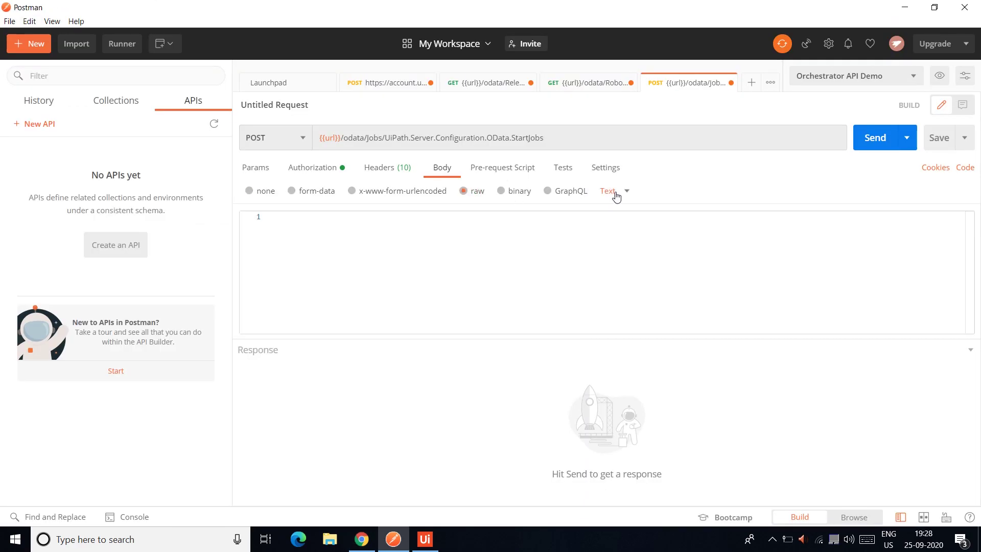
left_click(617, 197)
left_click(611, 250)
left_click(281, 230)
key("ctrl+v")
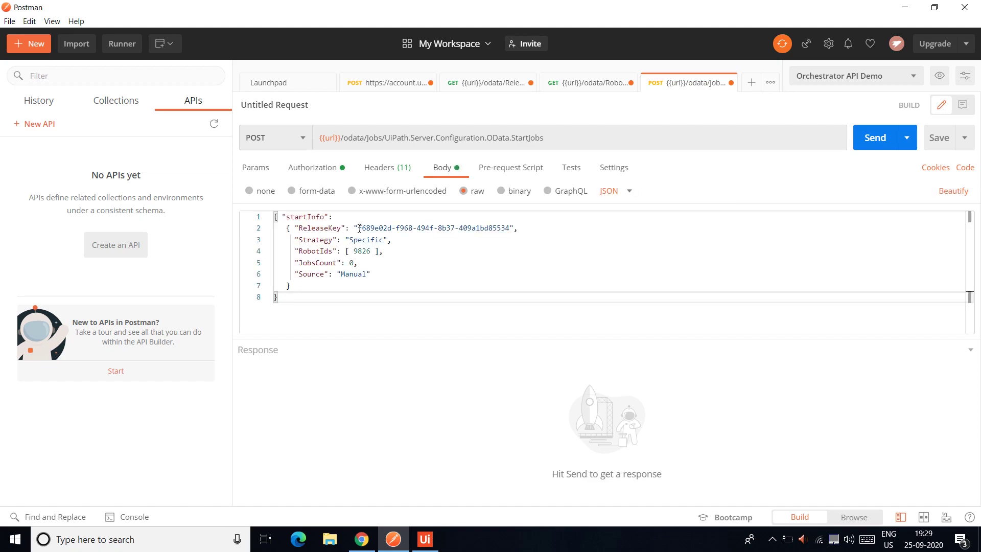
Replace the sample ReleaseKey in the StartJobs body with the Testing.Webhook key copied from the Releases response
left_click_drag(358, 227, 510, 223)
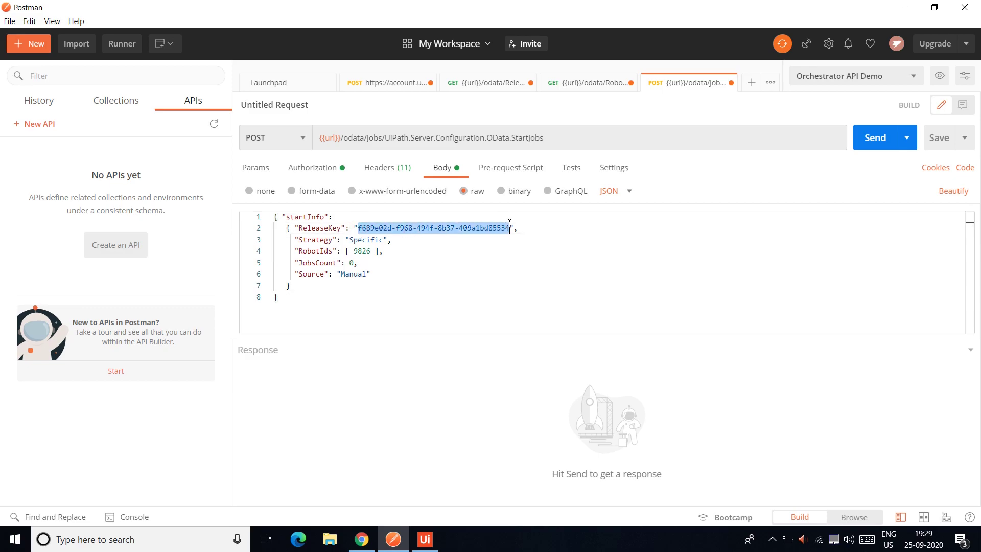
left_click(369, 251)
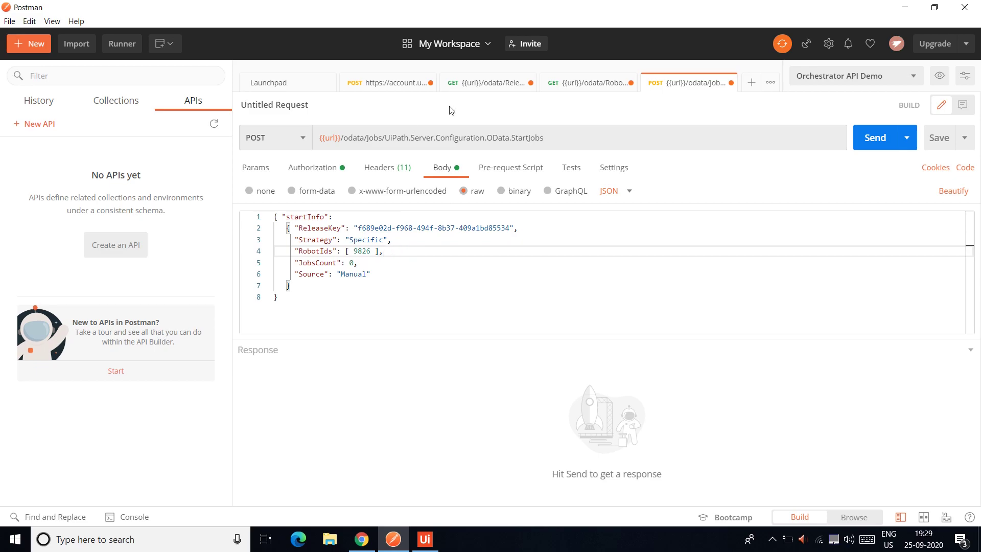
left_click(481, 85)
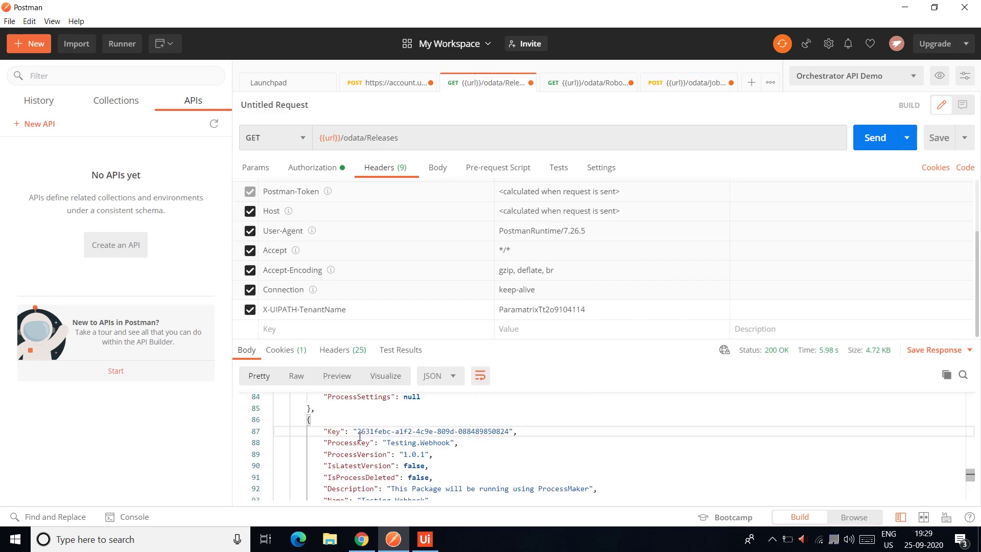
left_click_drag(357, 431, 509, 429)
key("ctrl+c")
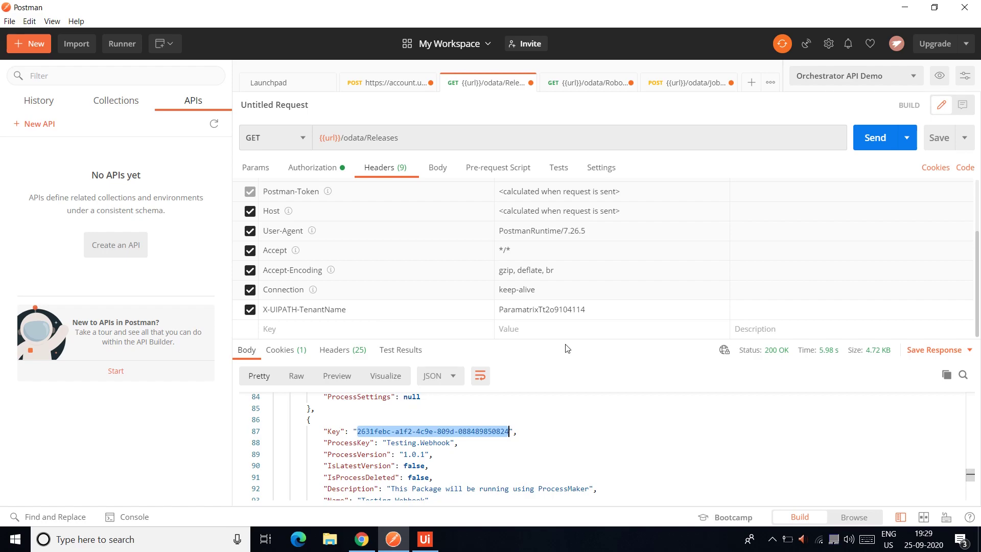
left_click(685, 87)
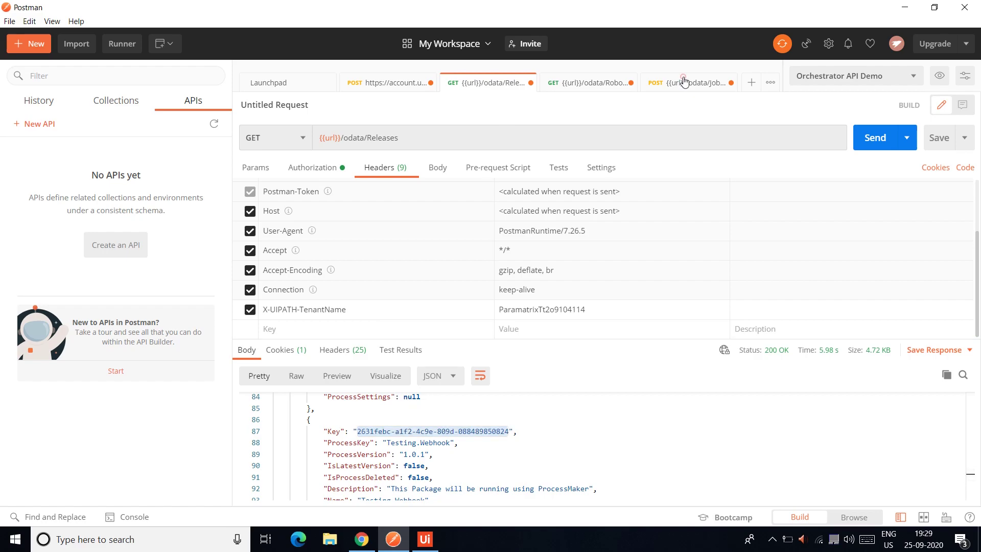
left_click_drag(359, 228, 513, 231)
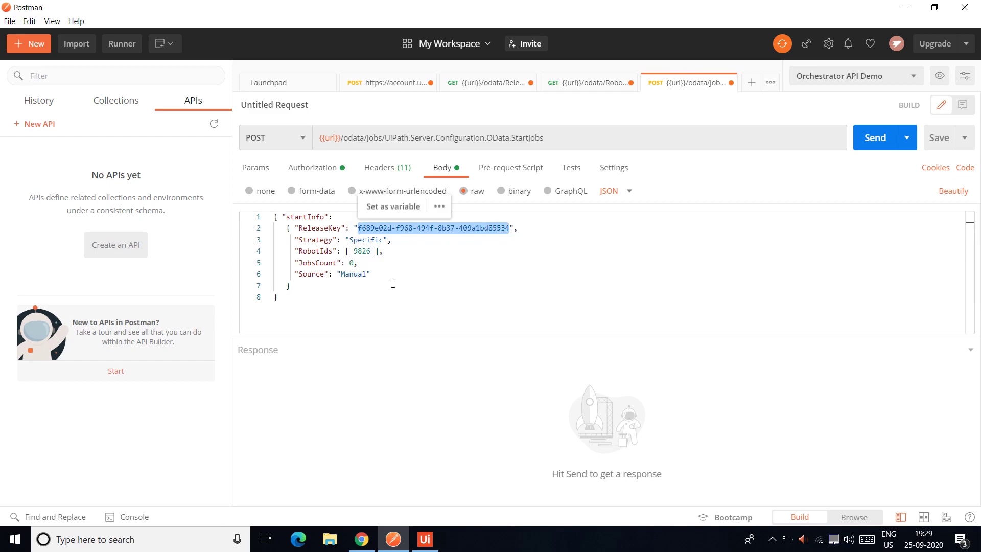
key("ctrl+v")
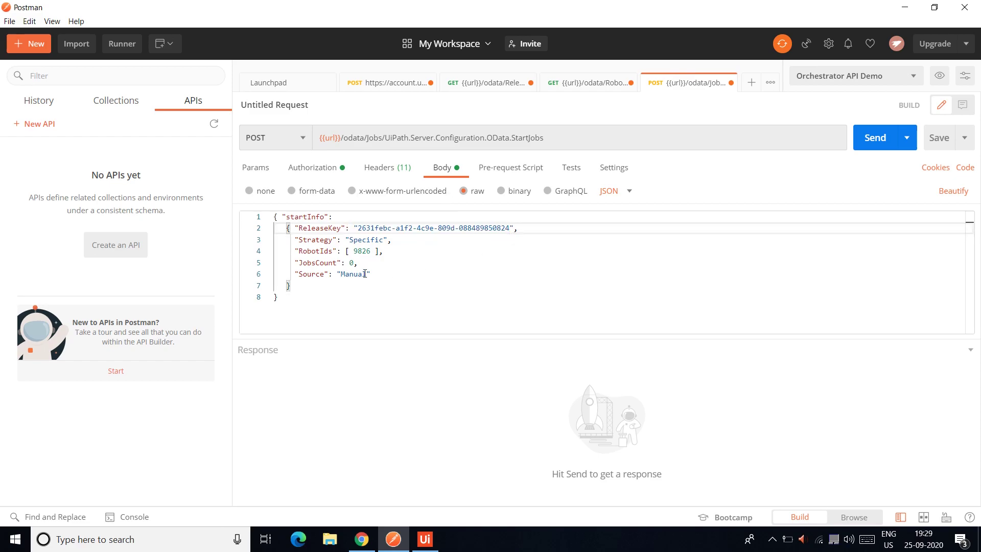
Replace the sample RobotIds value in the StartJobs body with robot Id 295321 copied from the Robots response
left_click(580, 84)
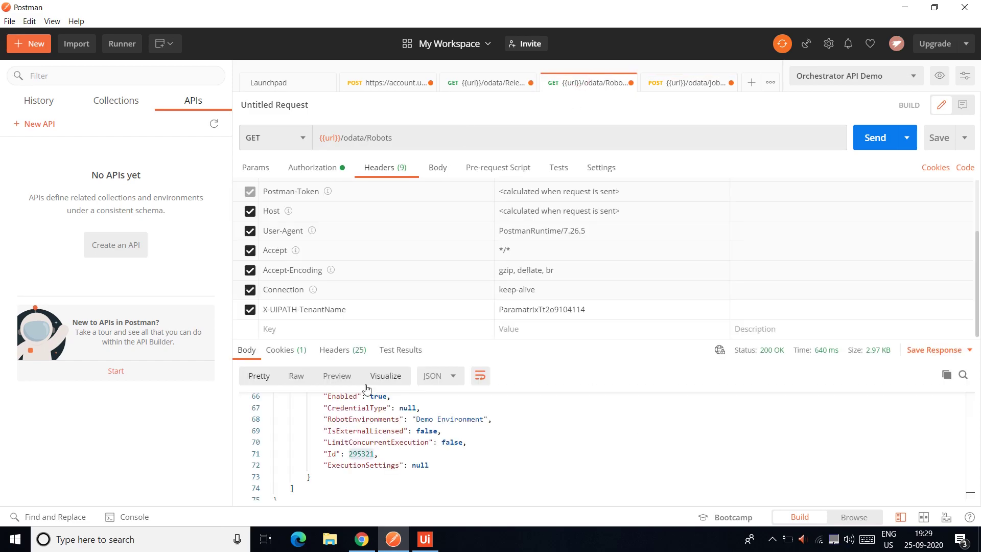
double_click(361, 454)
key("ctrl+c")
left_click(689, 84)
left_click(360, 251)
double_click(359, 252)
key("ctrl+v")
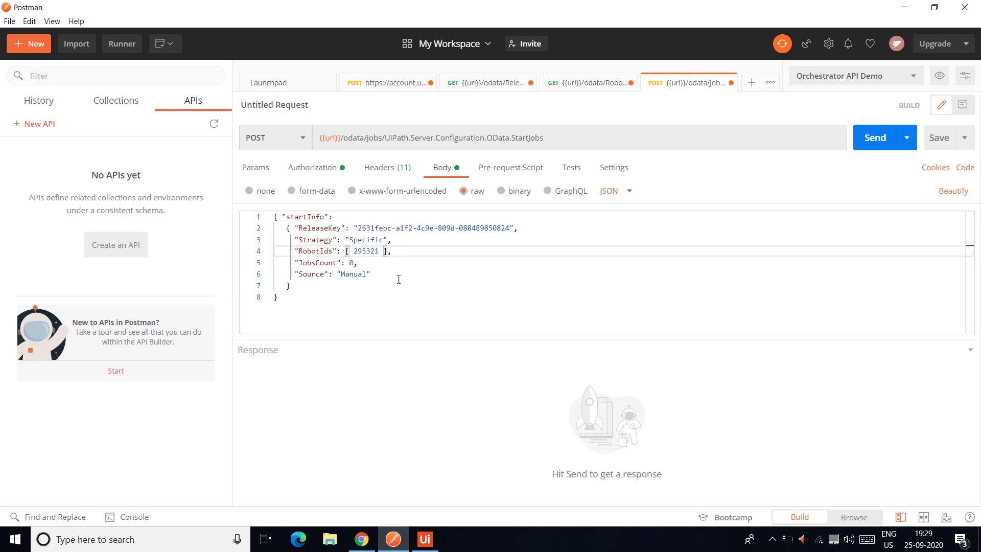
Switch to the Orchestrator API documentation in Chrome and read the Strategy options under "4. Jobs - Start job with inputs"
left_click(400, 279)
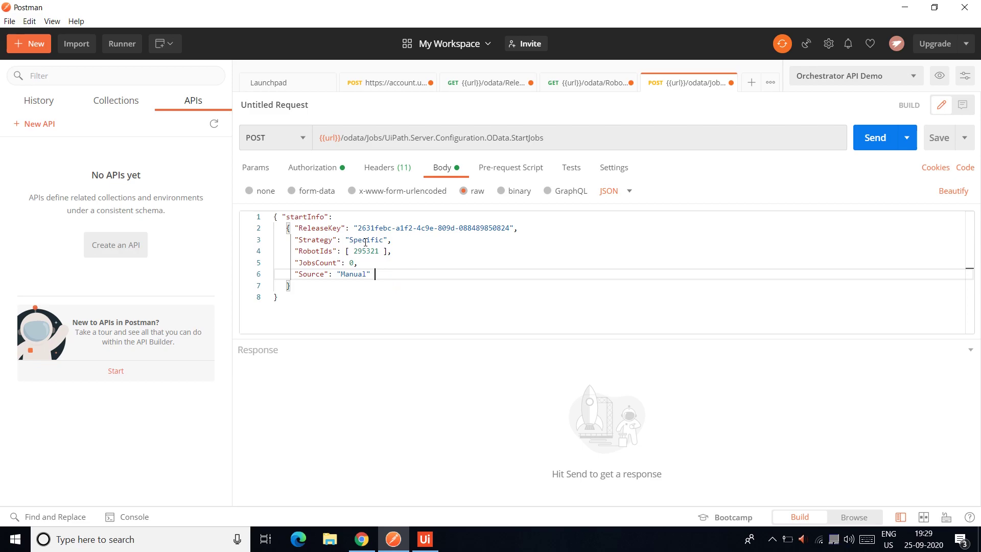
key("alt+Tab")
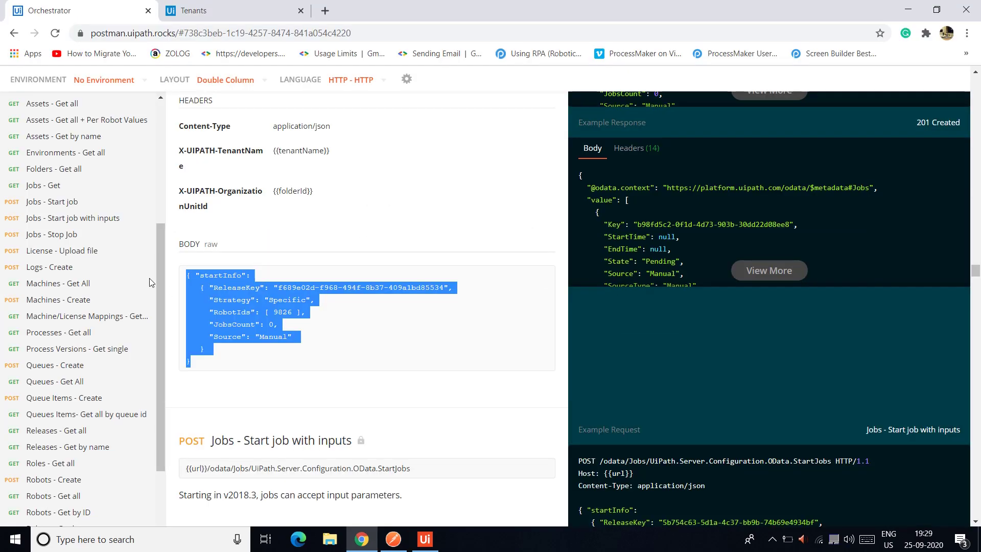
left_click_drag(158, 301, 165, 165)
left_click(97, 246)
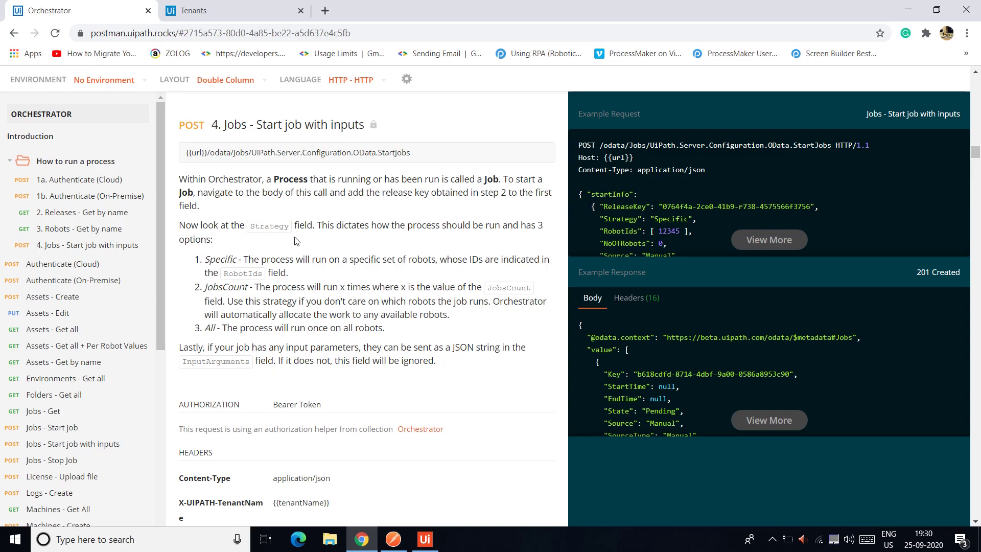
Return to Postman and review the StartJobs request's headers and its Bearer Token authorization
key("alt+Tab")
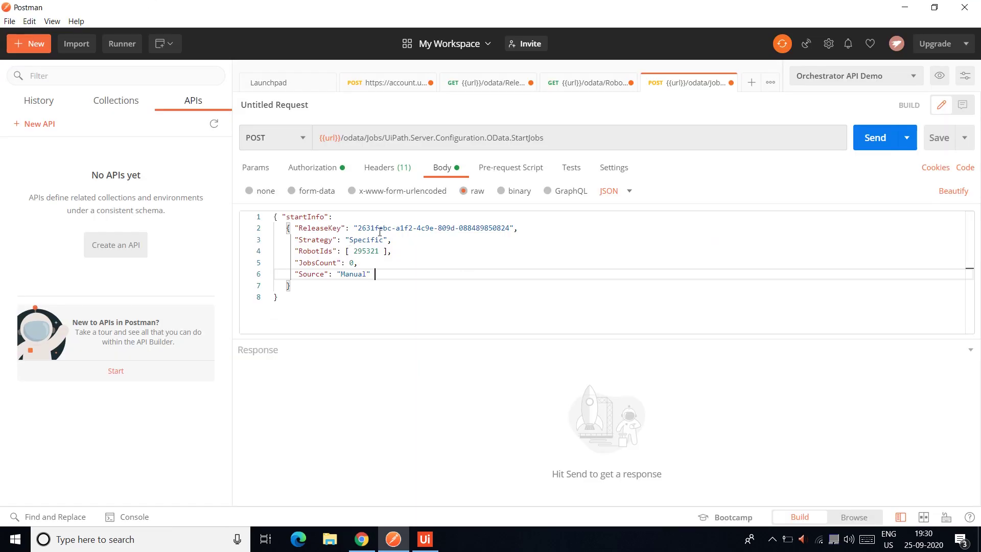
left_click(389, 170)
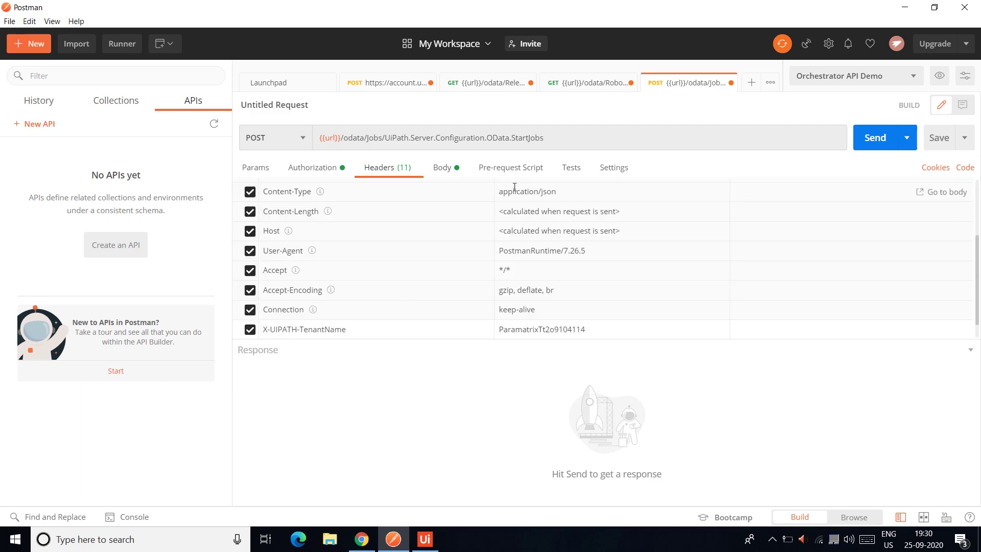
left_click(307, 163)
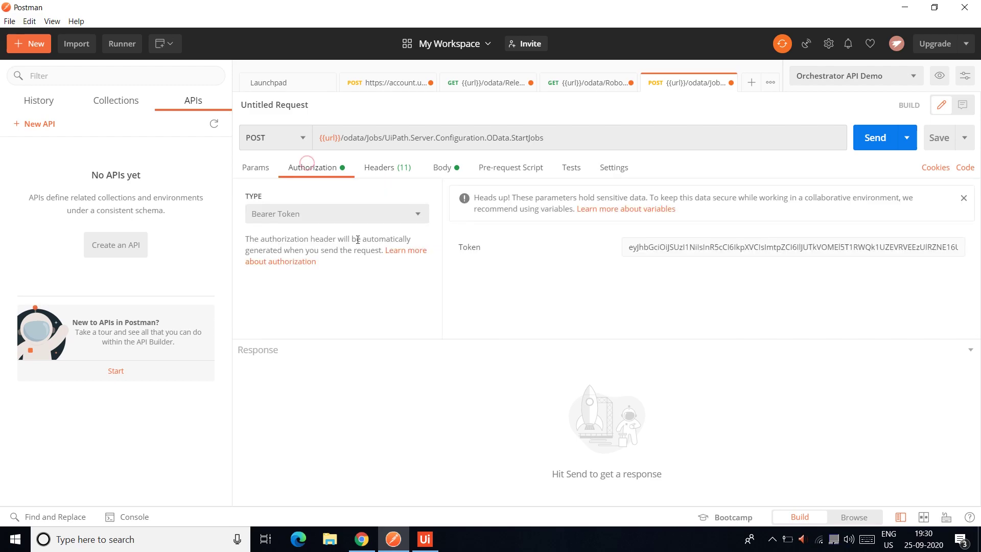
Send the StartJobs POST request and dismiss the message box opened by the started job
left_click(883, 142)
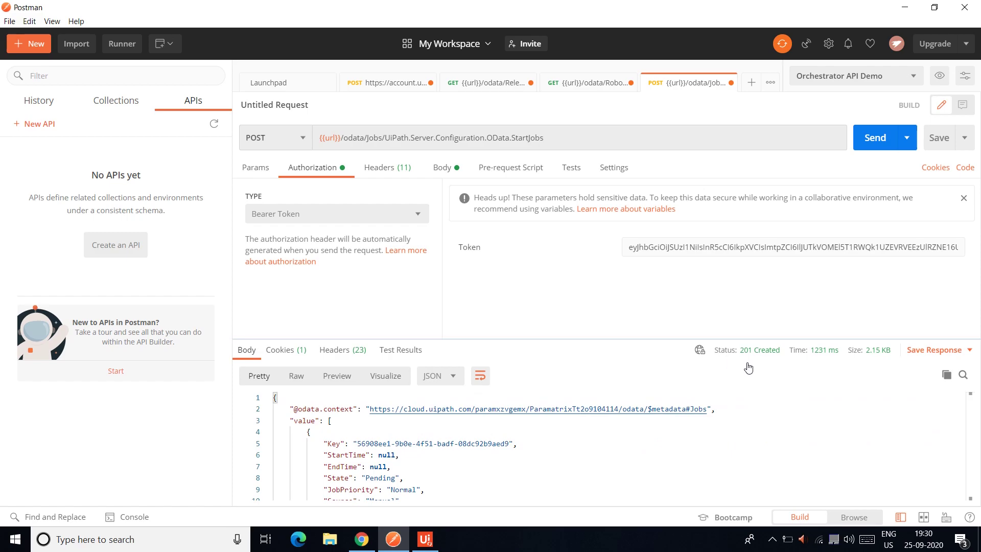
mouse_move(769, 357)
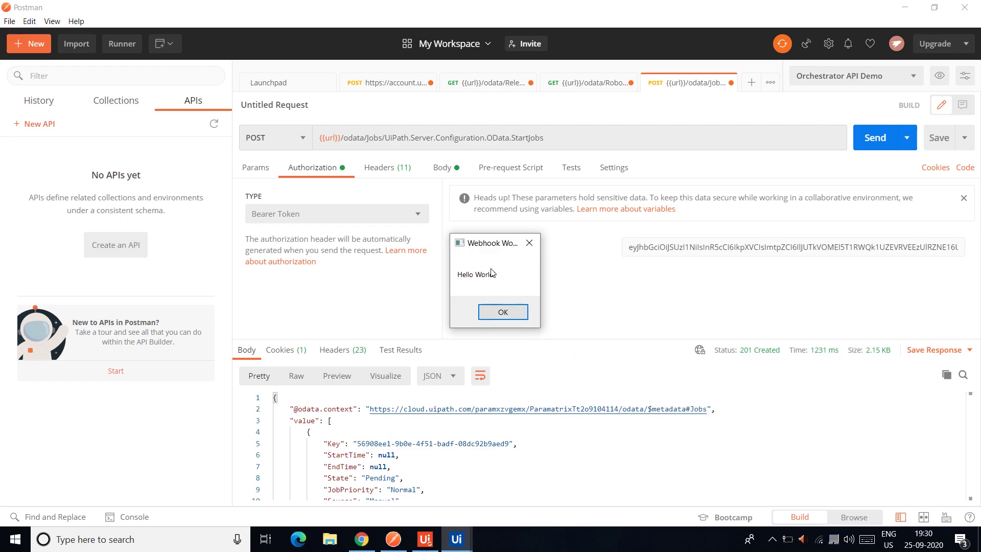
left_click(503, 313)
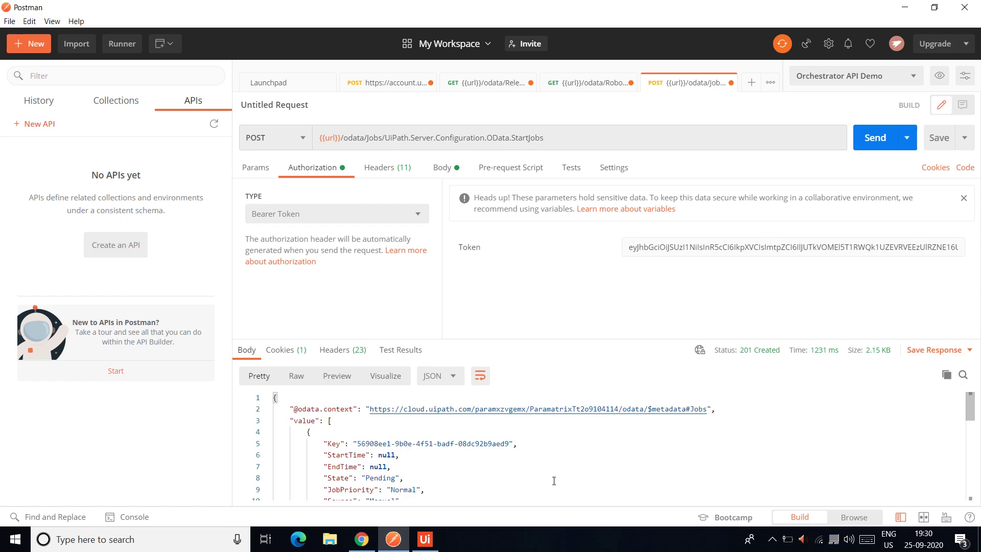
Back in the Chrome API documentation, set the code sample language to C# - RestSharp
key("alt+Tab")
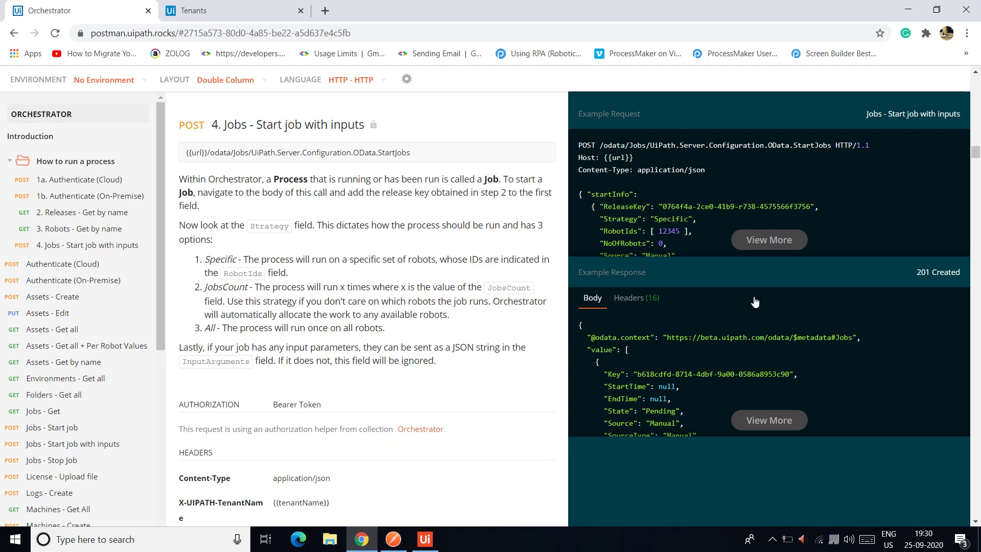
left_click(362, 90)
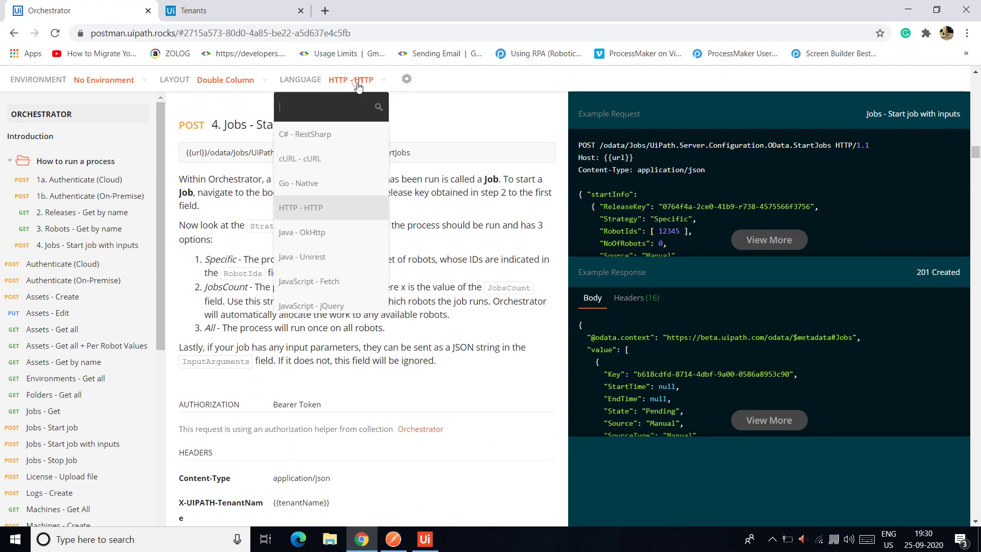
left_click(319, 137)
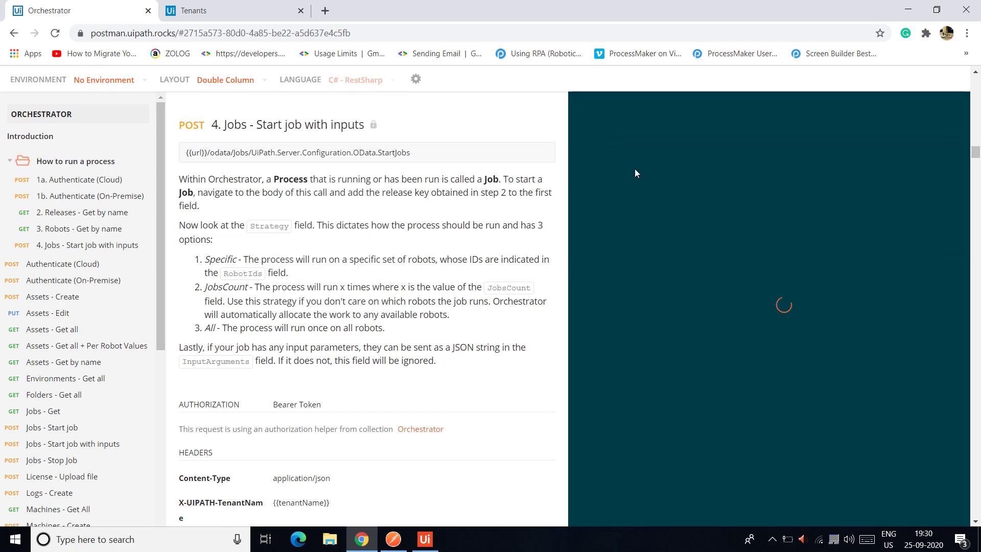